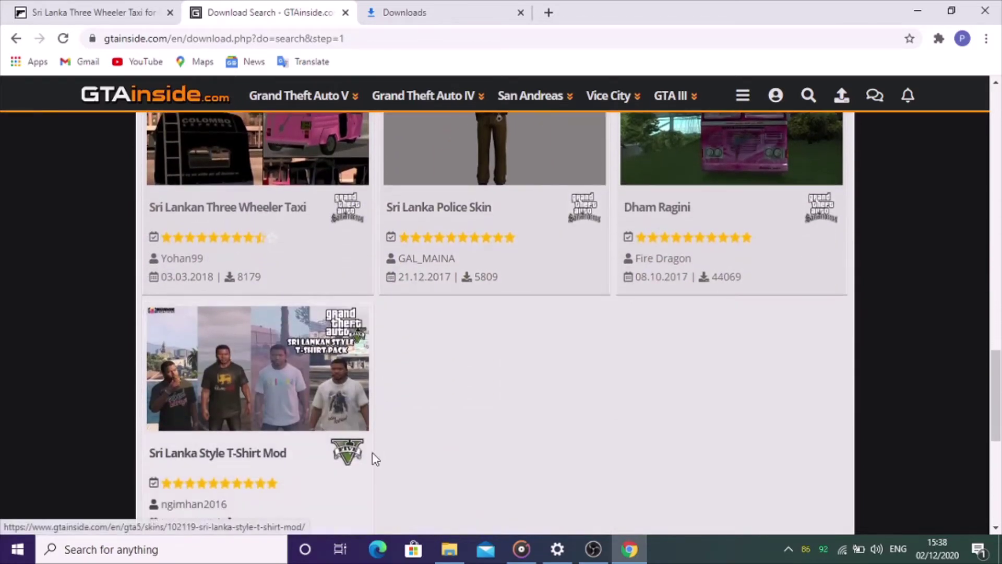
- Look through the second page of GTAinside search results for Sri Lanka mods
scroll(501, 443, "down", 4)
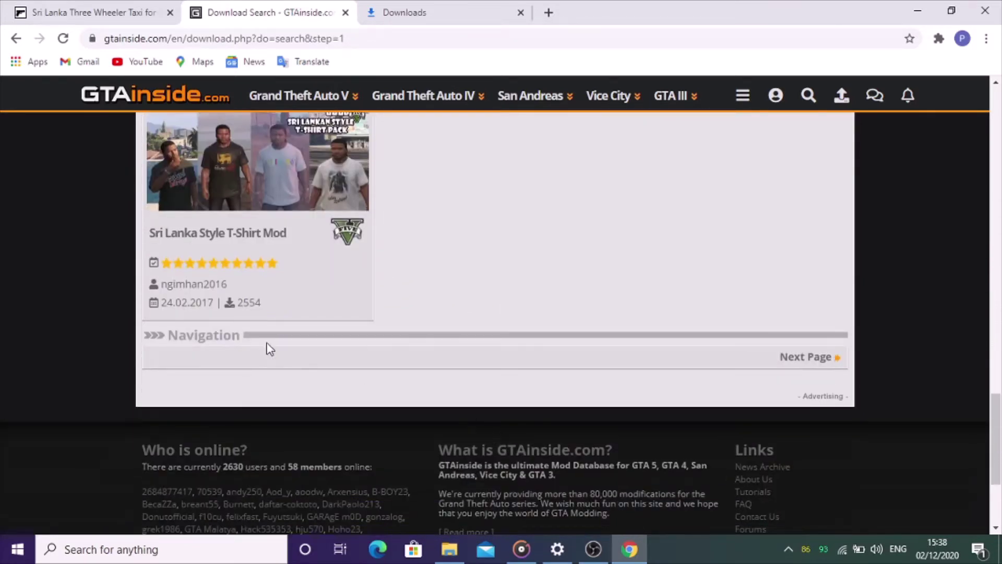
left_click(829, 358)
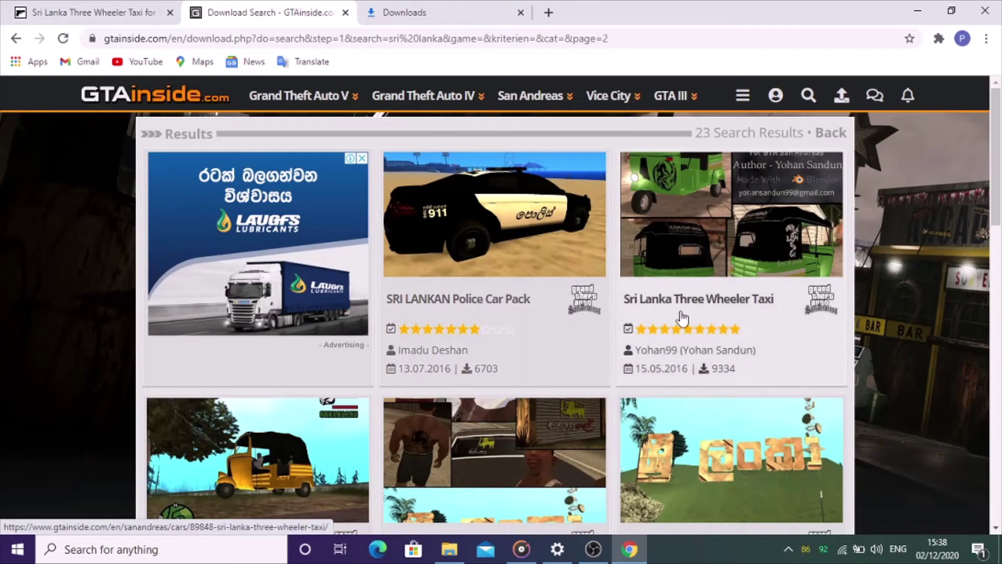
scroll(679, 412, "down", 3)
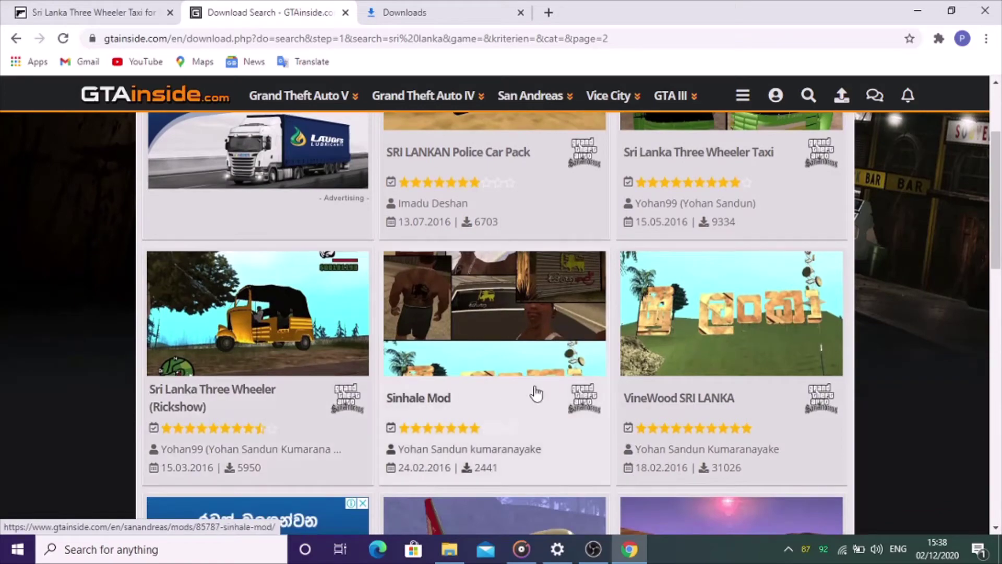
scroll(574, 391, "down", 5)
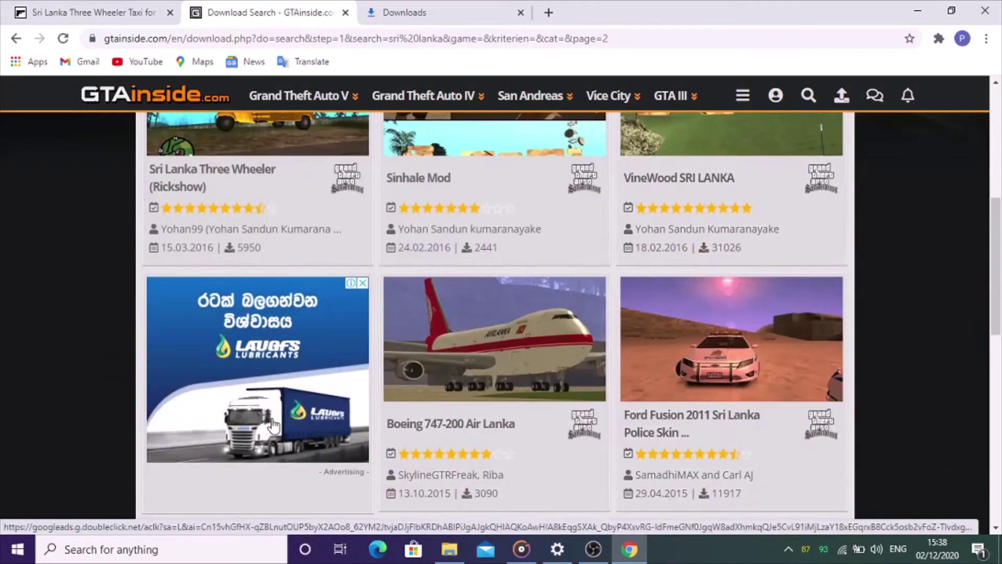
scroll(425, 424, "down", 4)
scroll(505, 429, "down", 5)
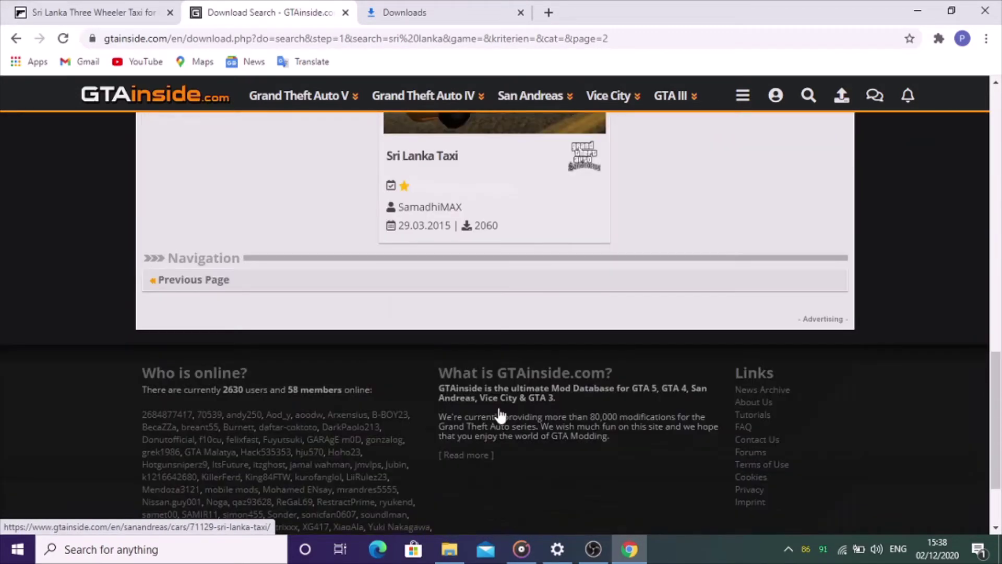
- Return to the first page of the Sri Lanka search results and examine the mods listed there
left_click(218, 285)
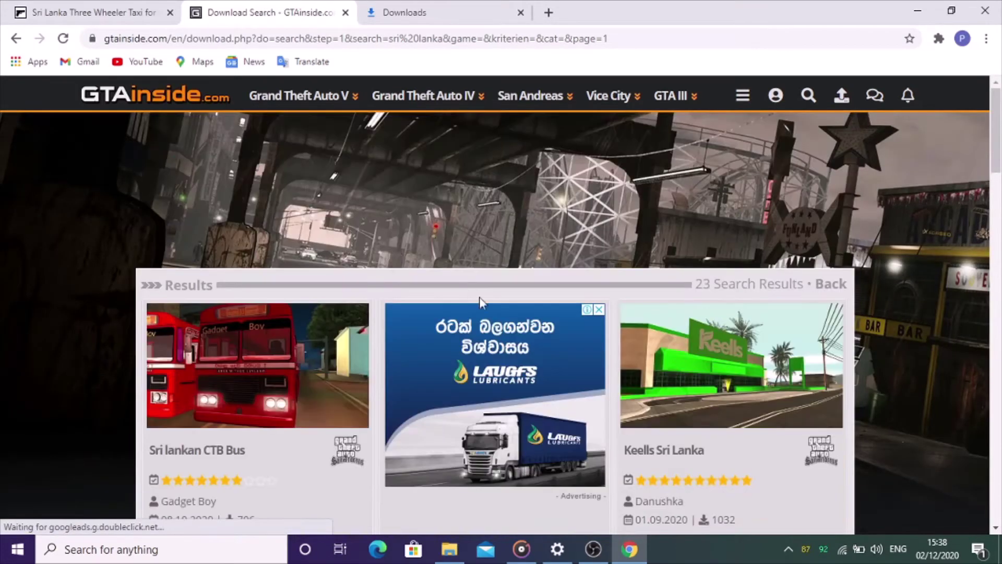
scroll(558, 331, "down", 3)
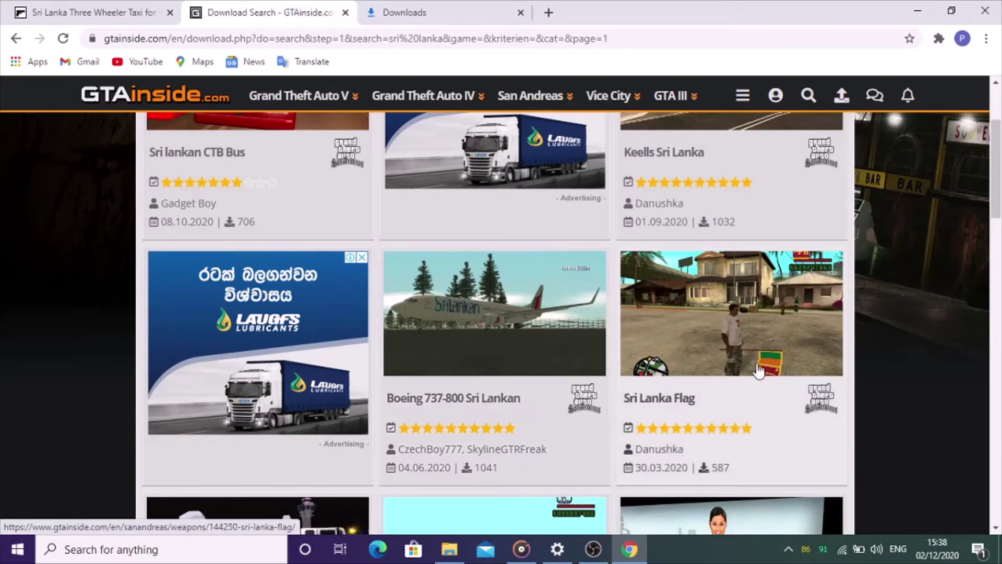
scroll(767, 334, "up", 3)
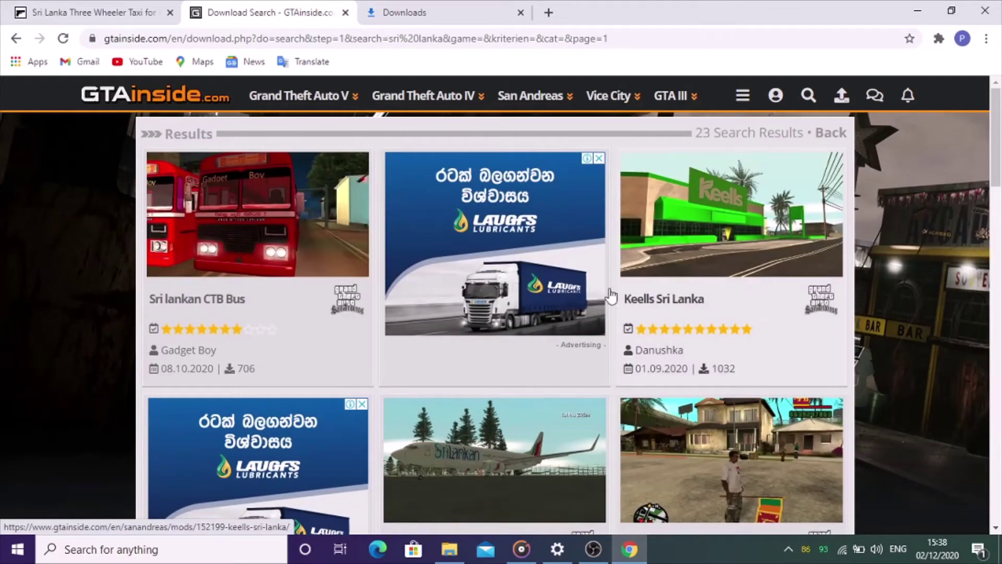
scroll(369, 374, "down", 10)
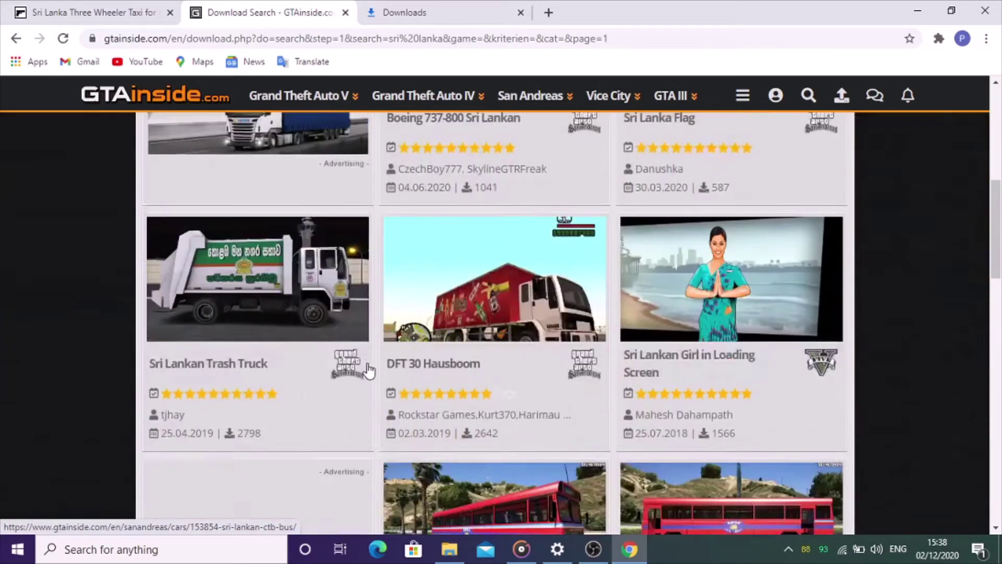
scroll(615, 363, "down", 5)
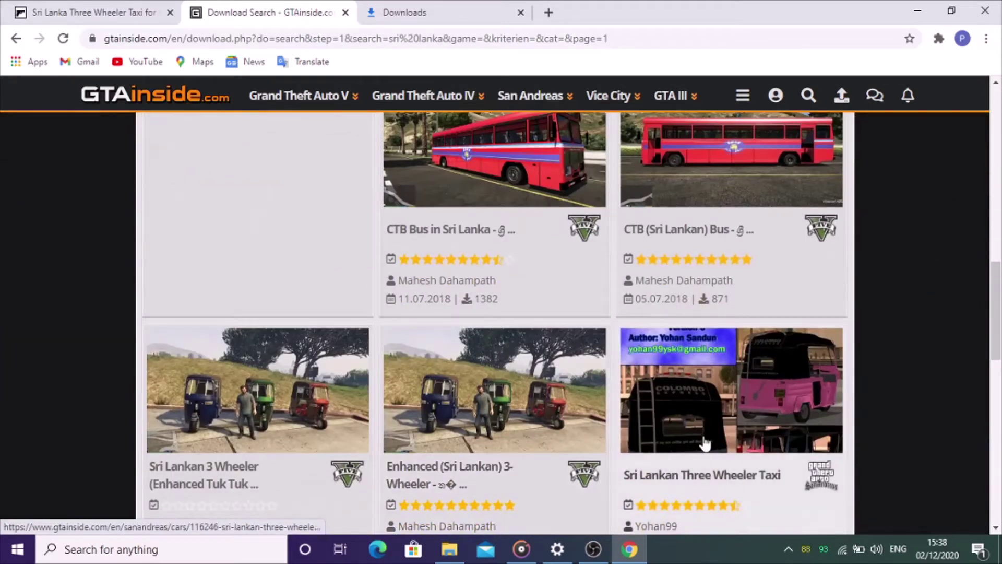
scroll(448, 461, "down", 4)
scroll(600, 418, "down", 2)
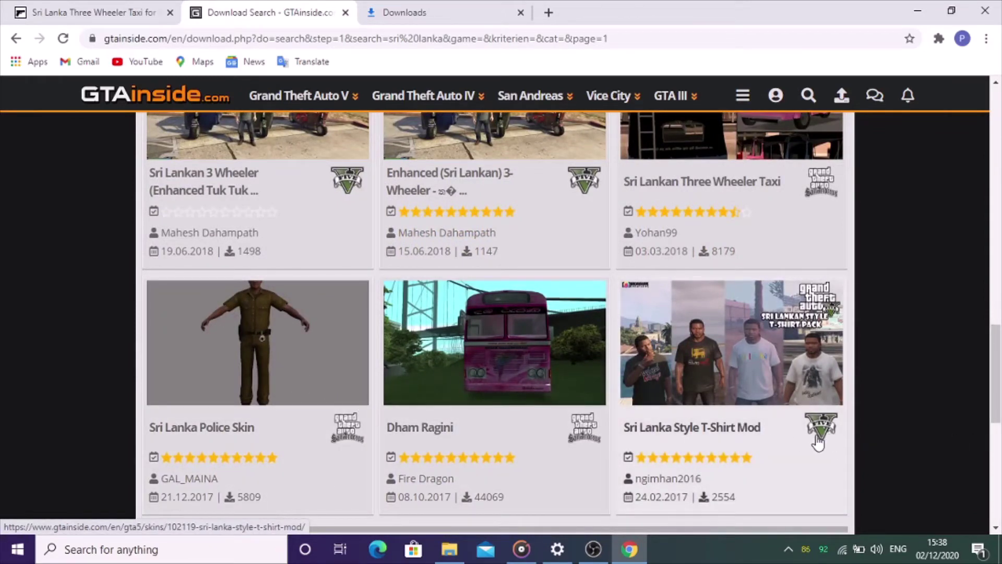
scroll(807, 440, "down", 4)
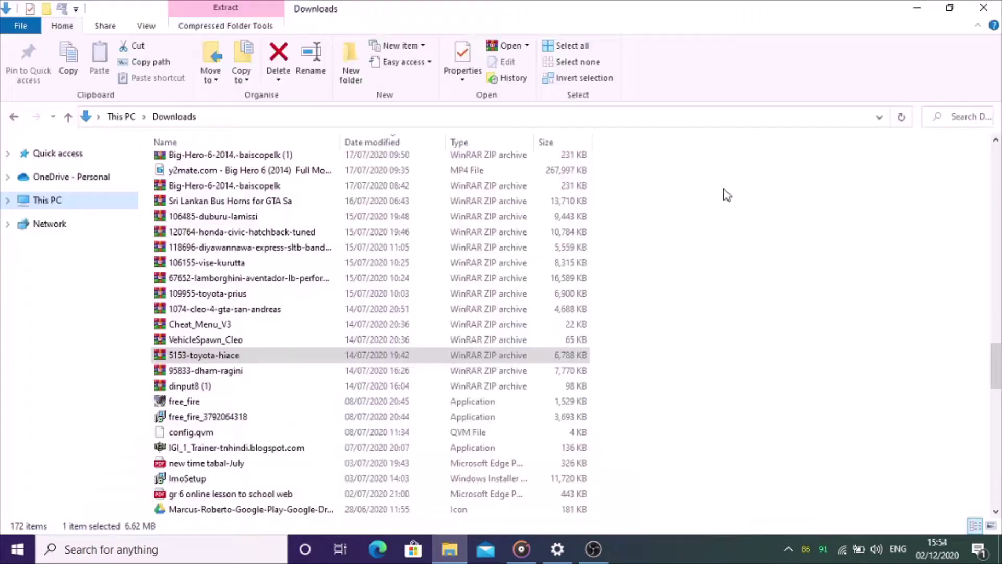
- Extract the 5153-toyota-hiace ZIP archive in Downloads into its own 5153-toyota-hiace folder
right_click(418, 362)
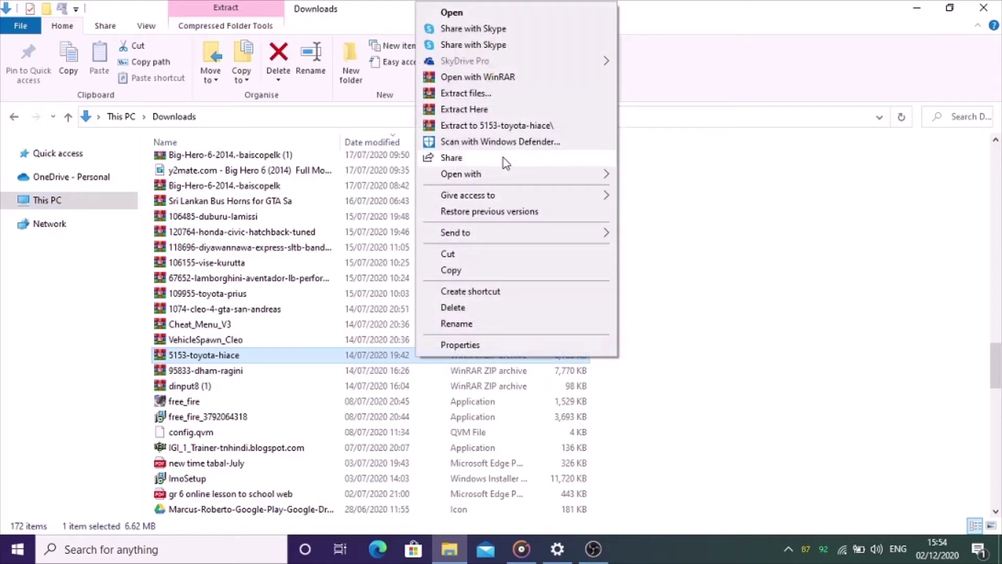
left_click(551, 130)
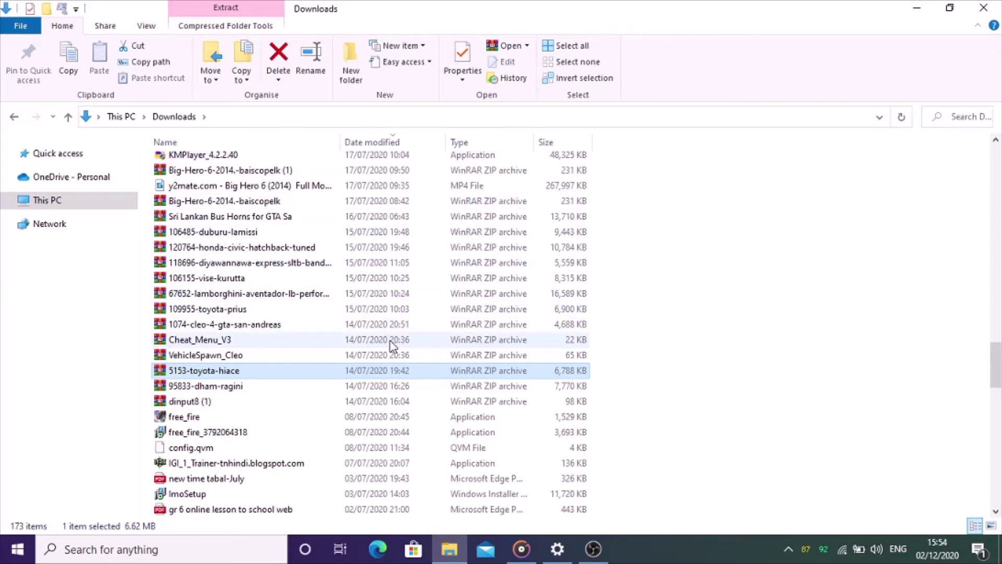
- Open the extracted 5153-toyota-hiace folder in Downloads and launch the 5153-toyota-hiace installer application
scroll(392, 346, "up", 6)
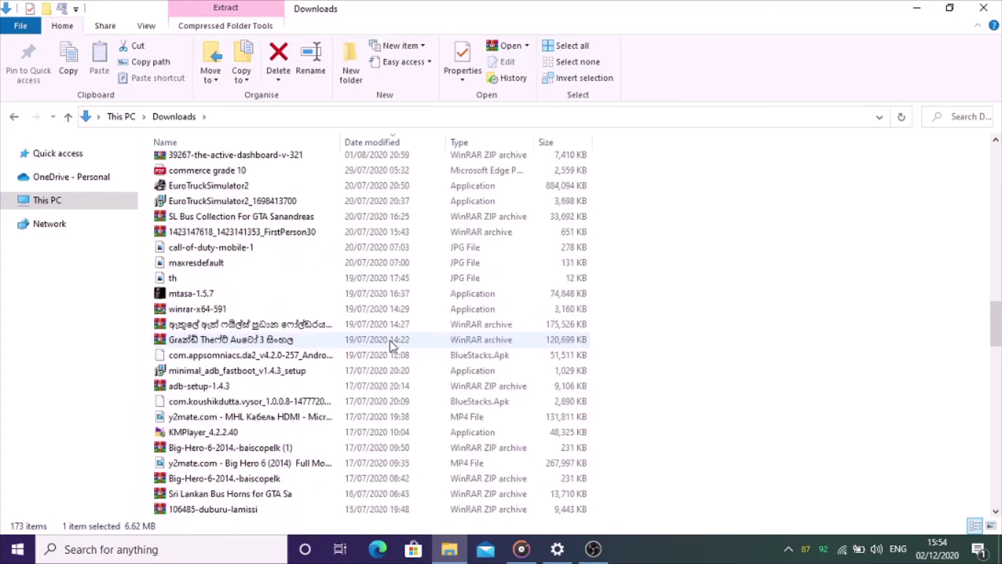
scroll(392, 345, "down", 2)
scroll(389, 345, "up", 20)
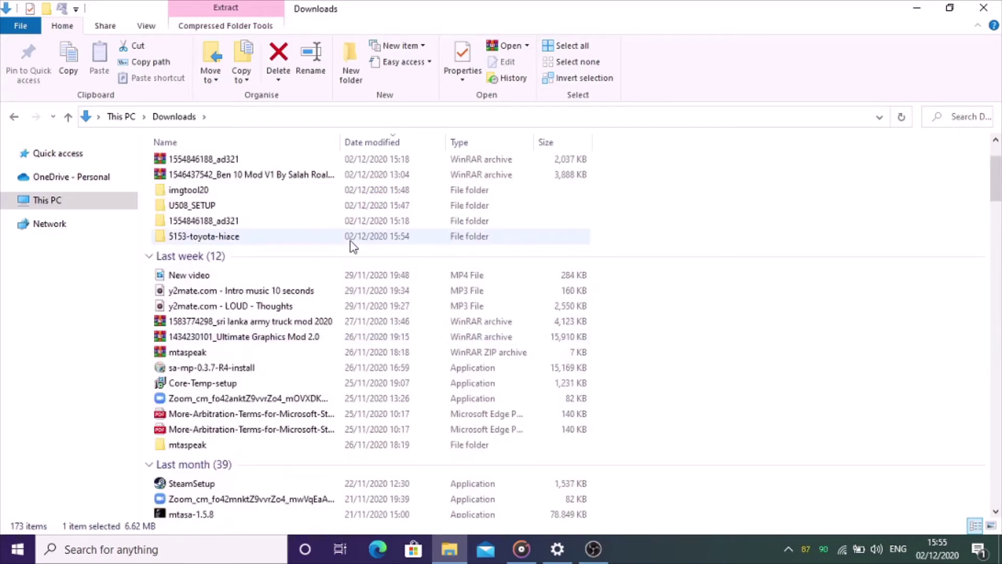
double_click(392, 240)
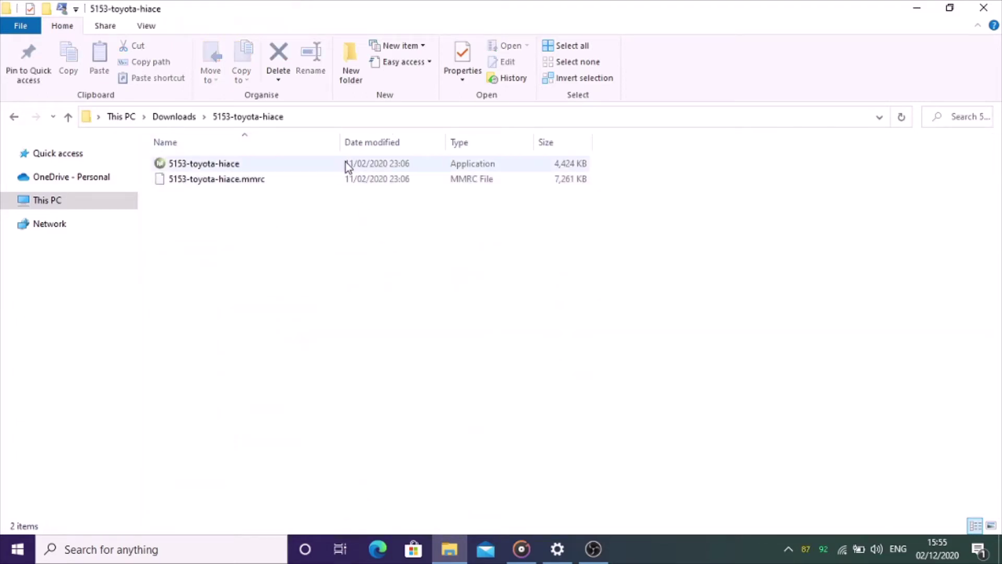
double_click(346, 163)
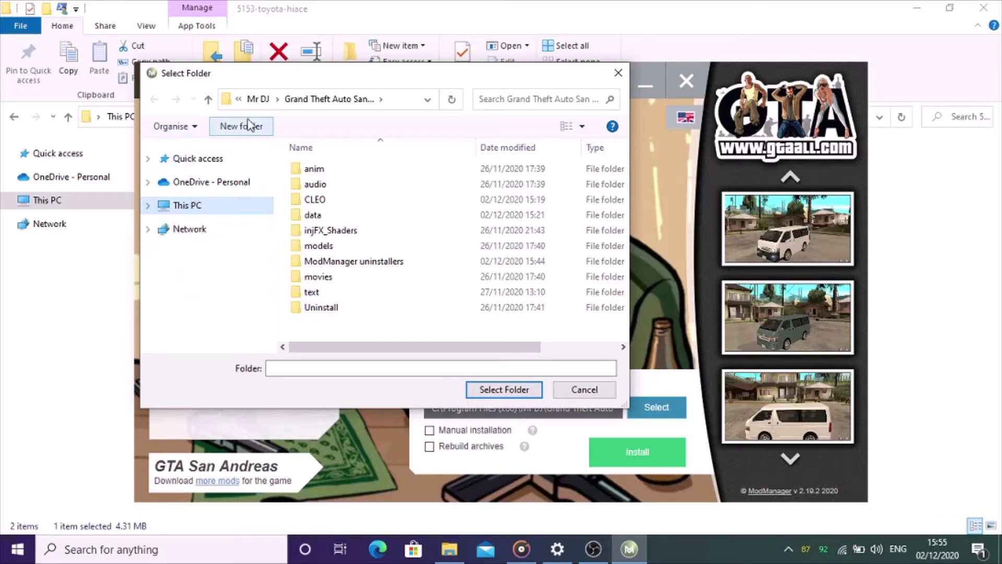
left_click(257, 99)
left_click(257, 98)
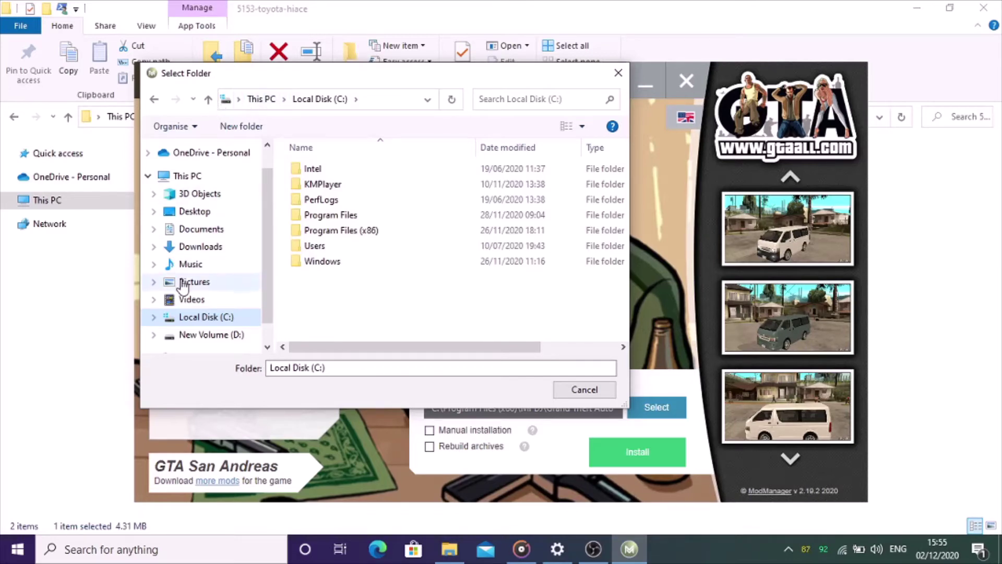
left_click(192, 177)
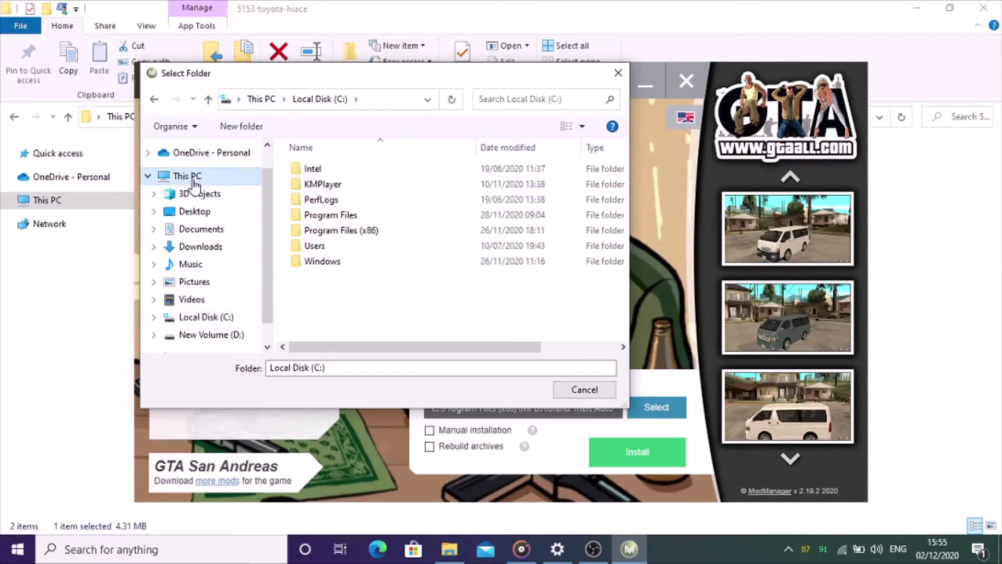
left_click(193, 183)
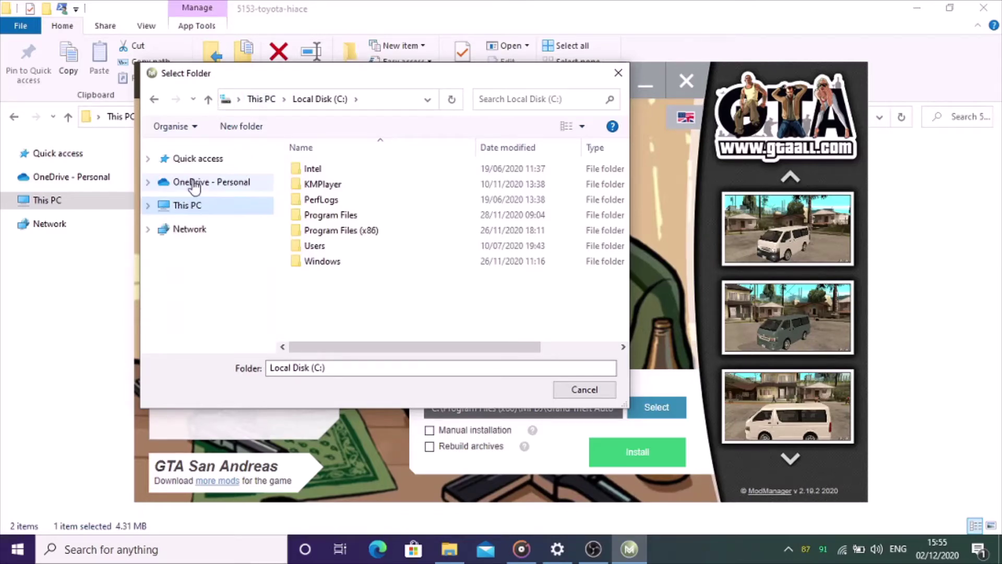
left_click(302, 100)
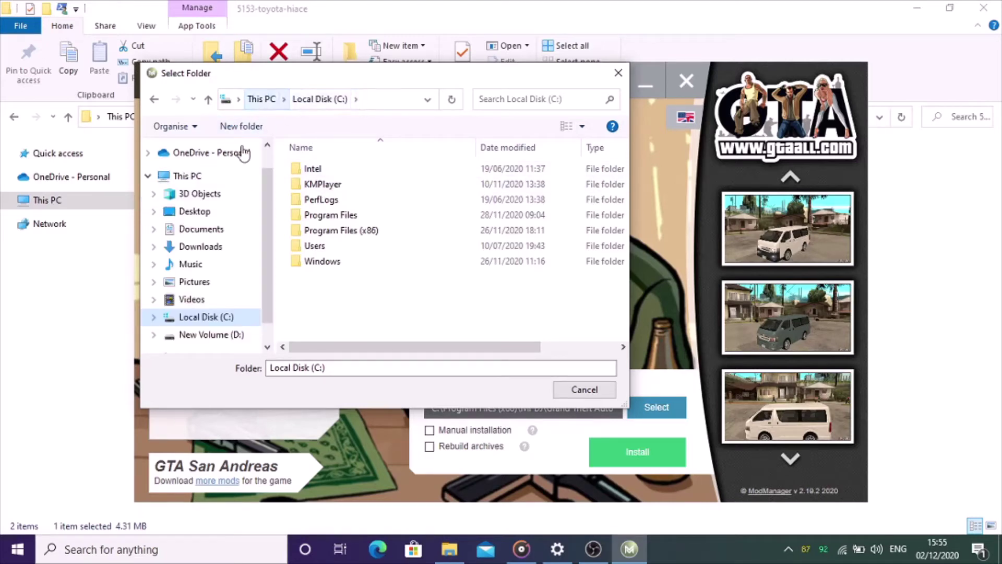
left_click(201, 196)
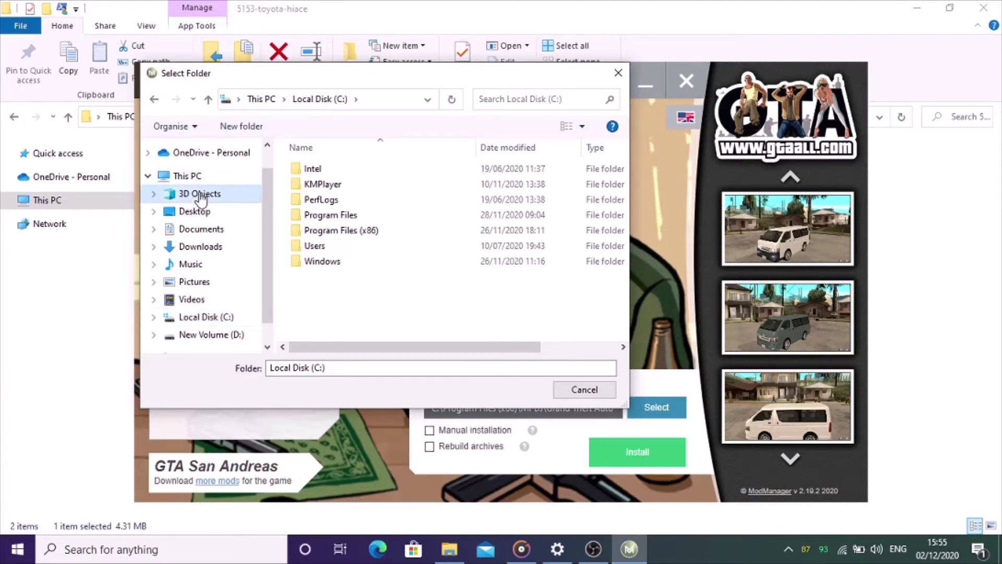
double_click(198, 182)
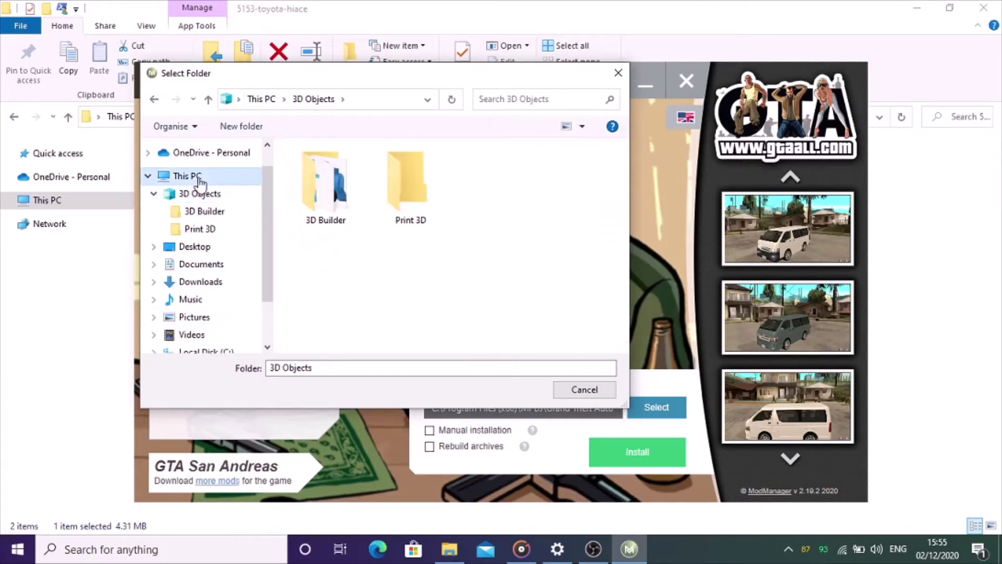
left_click(197, 183)
double_click(203, 205)
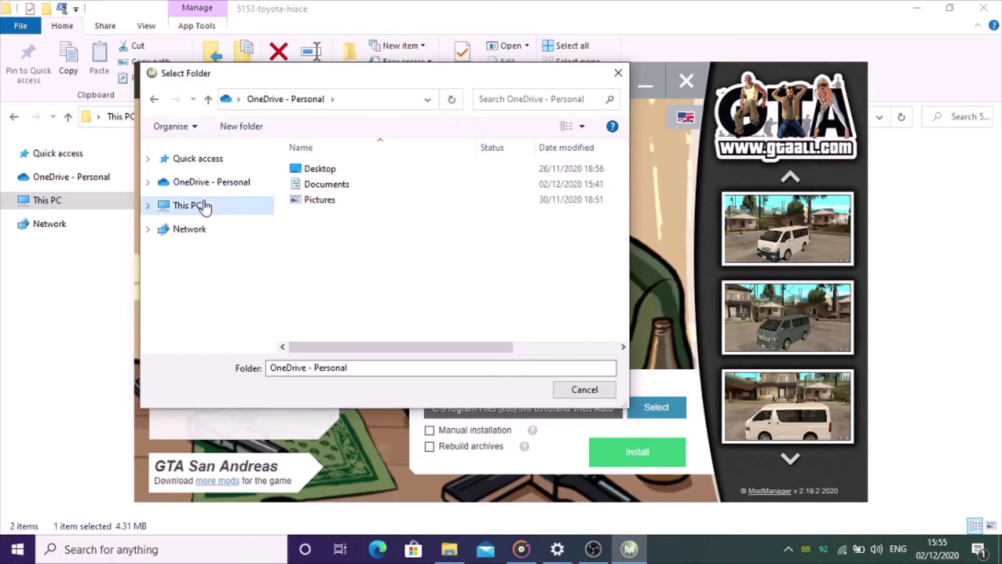
left_click(204, 205)
double_click(191, 152)
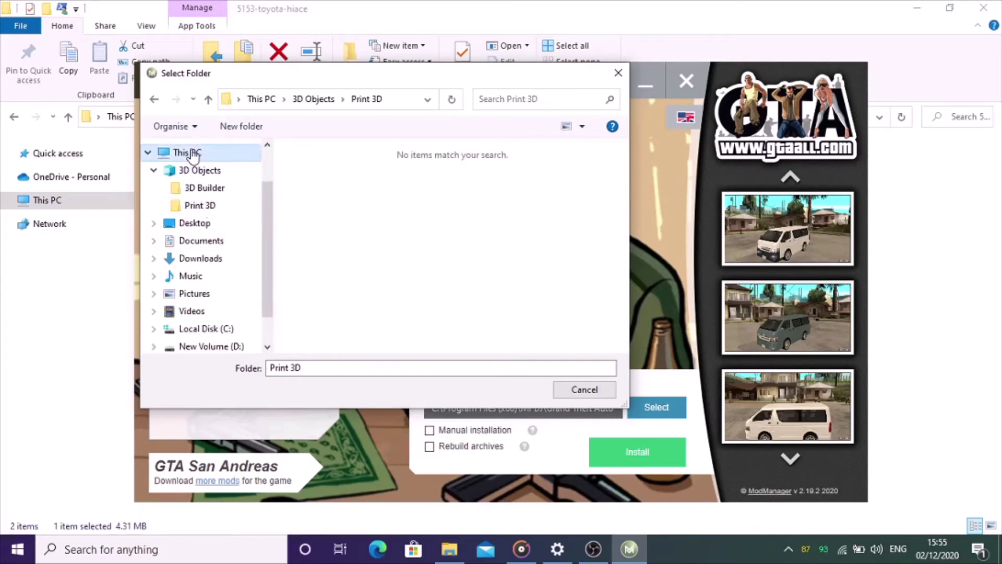
double_click(243, 204)
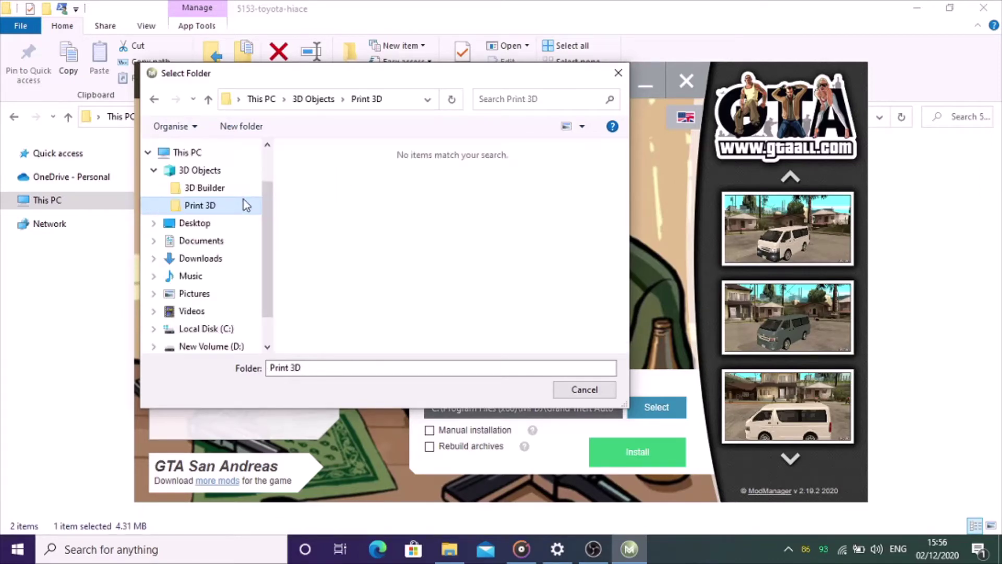
left_click(152, 153)
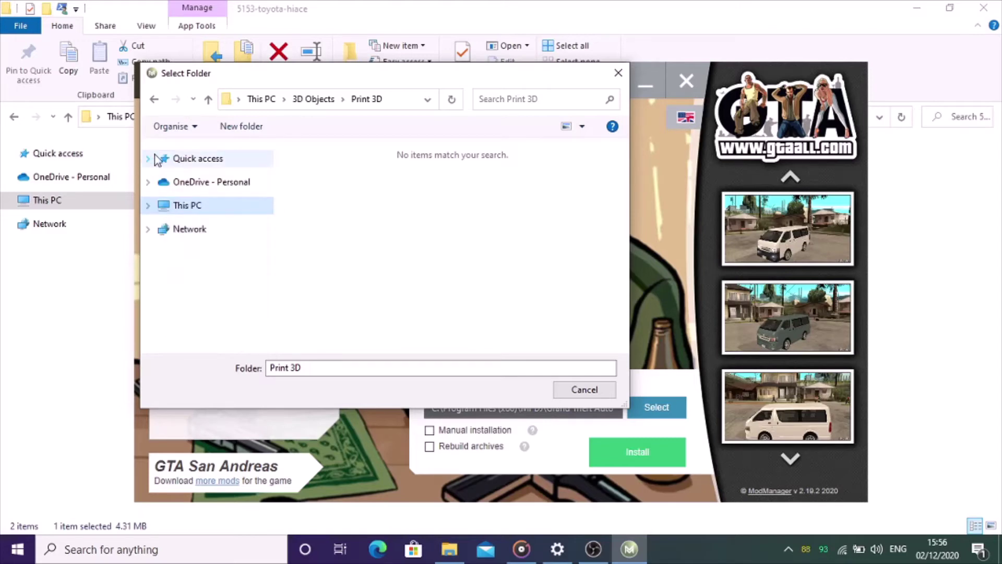
- Set the mod's installation folder to Grand Theft Auto San Andreas under Program Files (x86)\Mr DJ on Local Disk (C:)
double_click(244, 216)
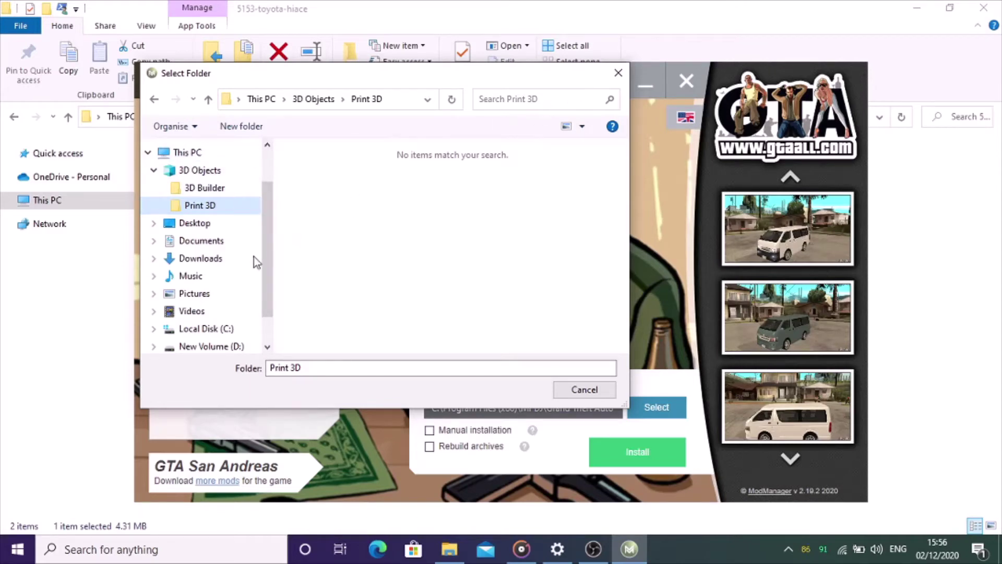
double_click(241, 328)
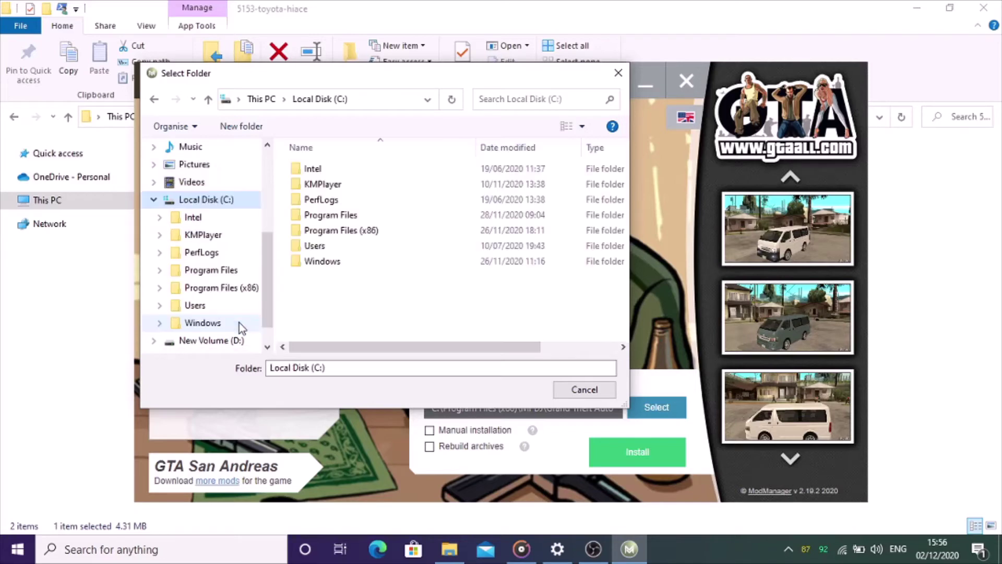
double_click(376, 232)
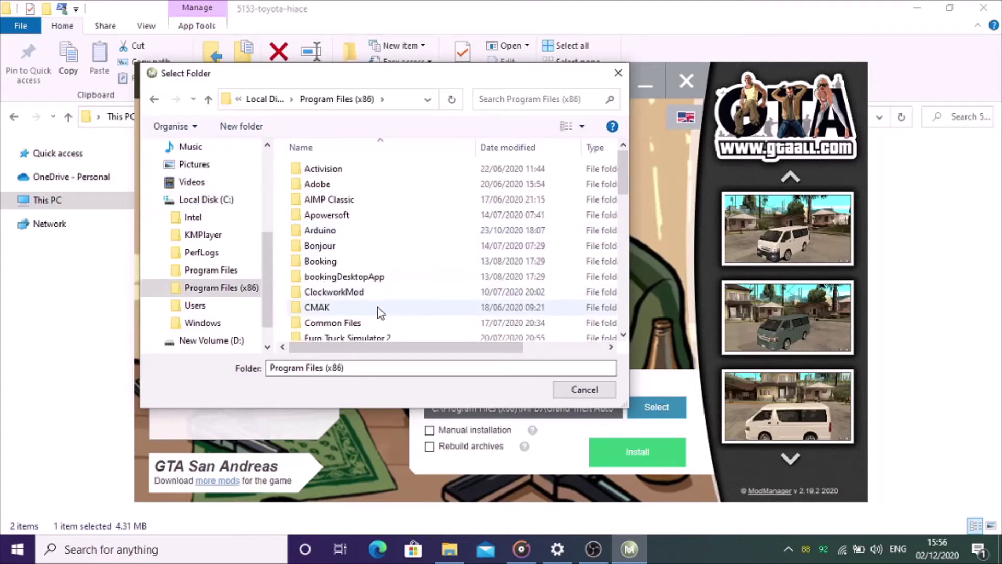
scroll(378, 311, "down", 3)
scroll(361, 274, "down", 2)
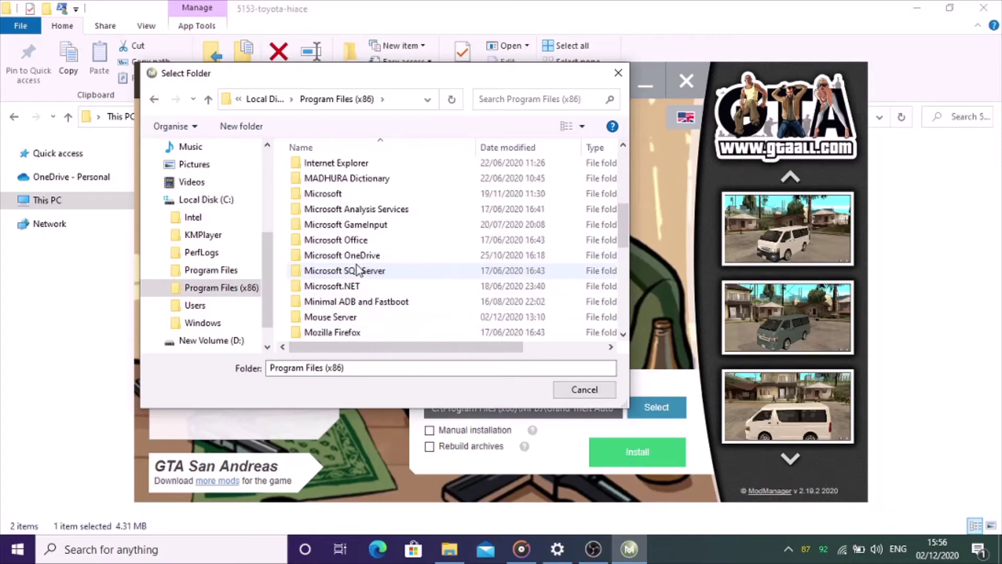
scroll(357, 269, "down", 2)
double_click(355, 256)
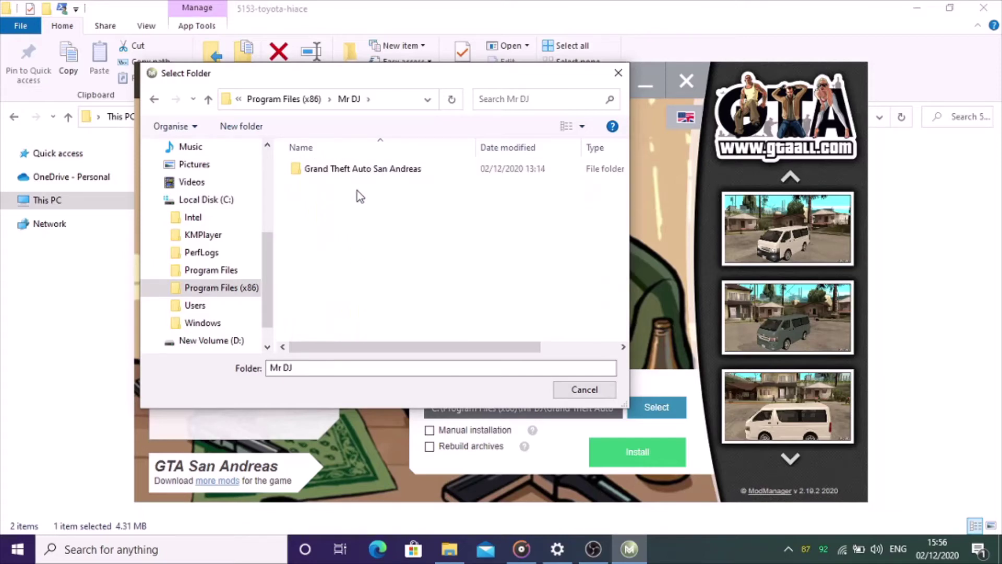
double_click(368, 170)
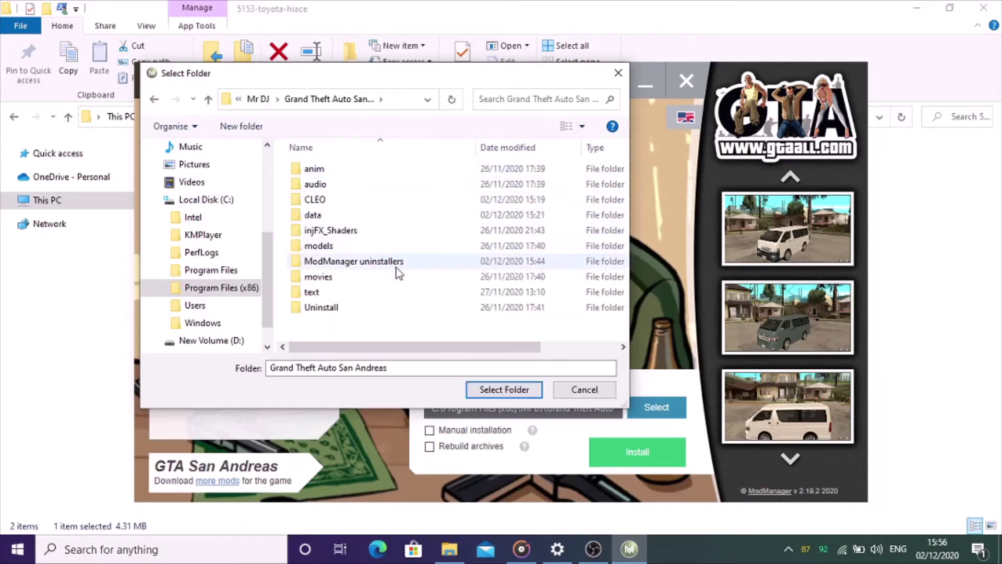
left_click(504, 389)
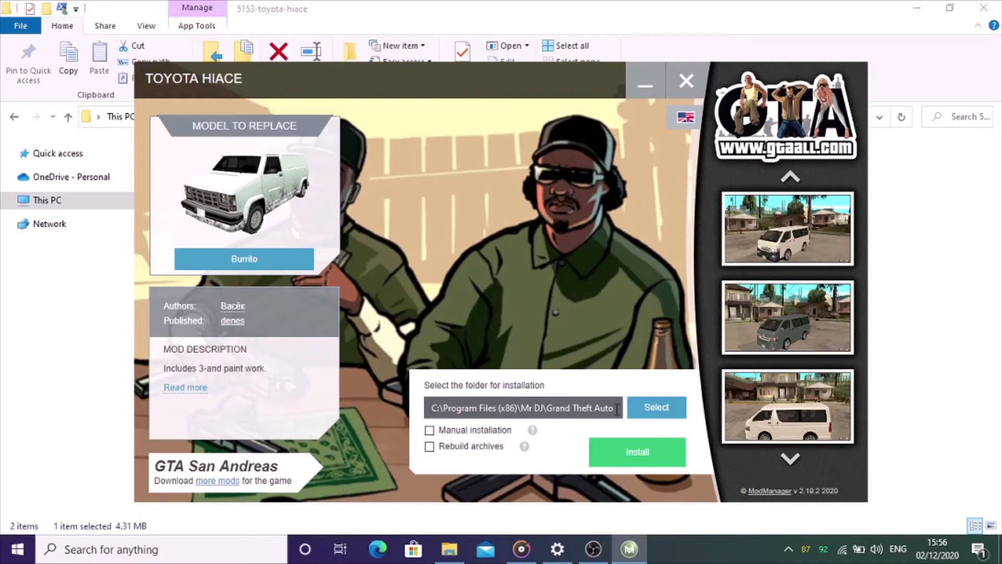
- Install the Toyota Hiace mod over the existing installation and dismiss the completion message
left_click(634, 458)
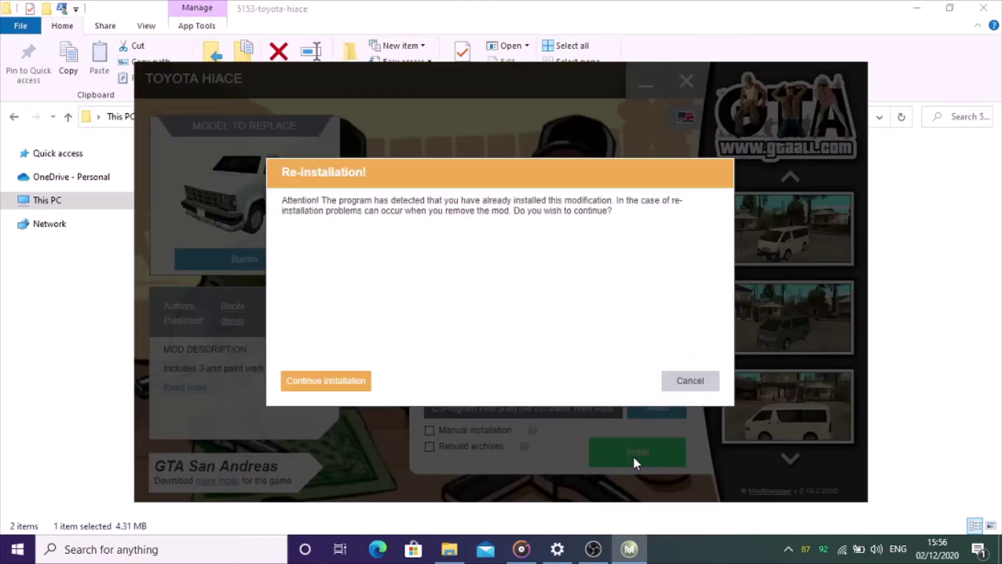
left_click(690, 381)
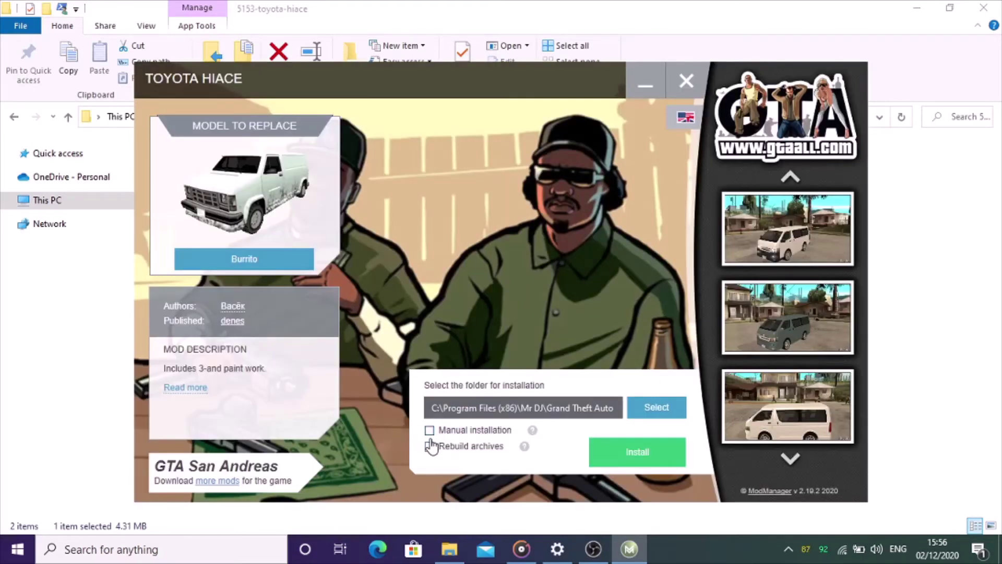
left_click(626, 452)
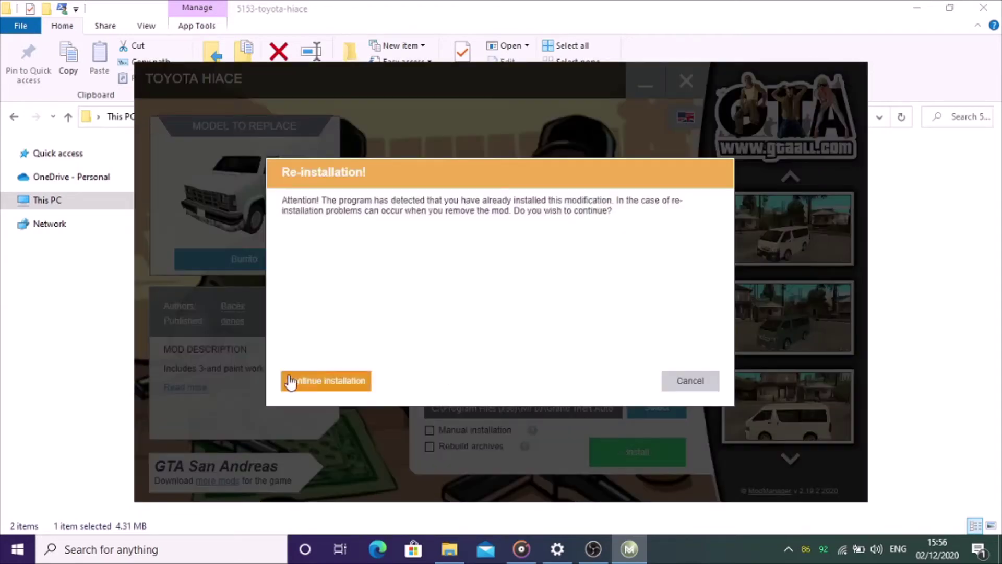
left_click(324, 381)
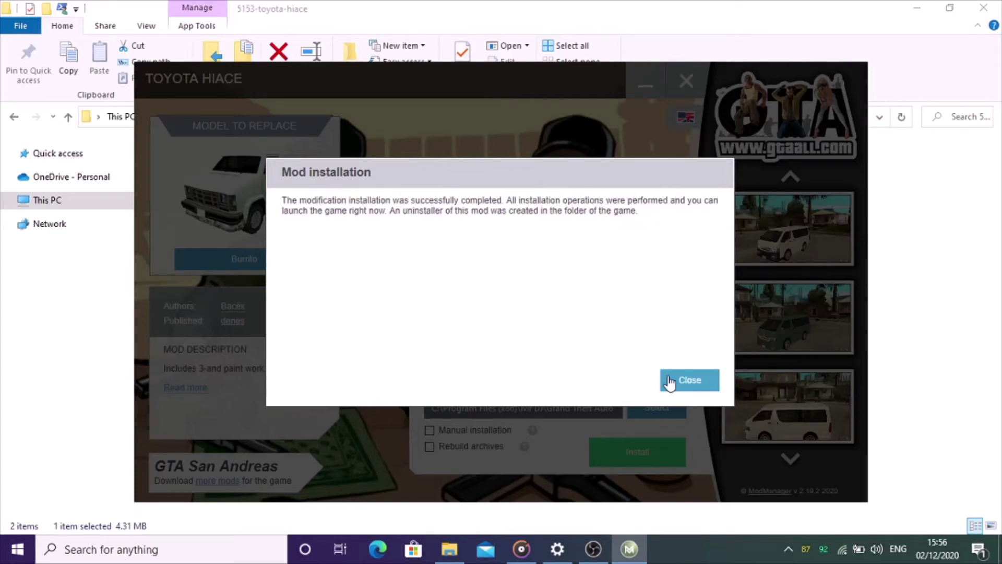
left_click(670, 384)
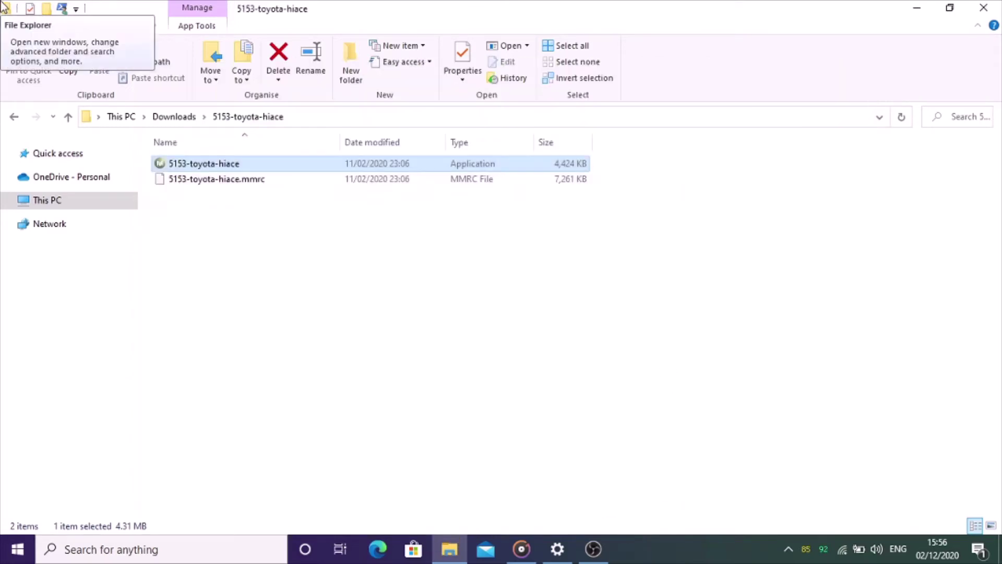
- Run Alci's IMG Editor 1.5 from Downloads as administrator and move its window clear of the desktop icons, with File Explorer minimized
left_click(14, 117)
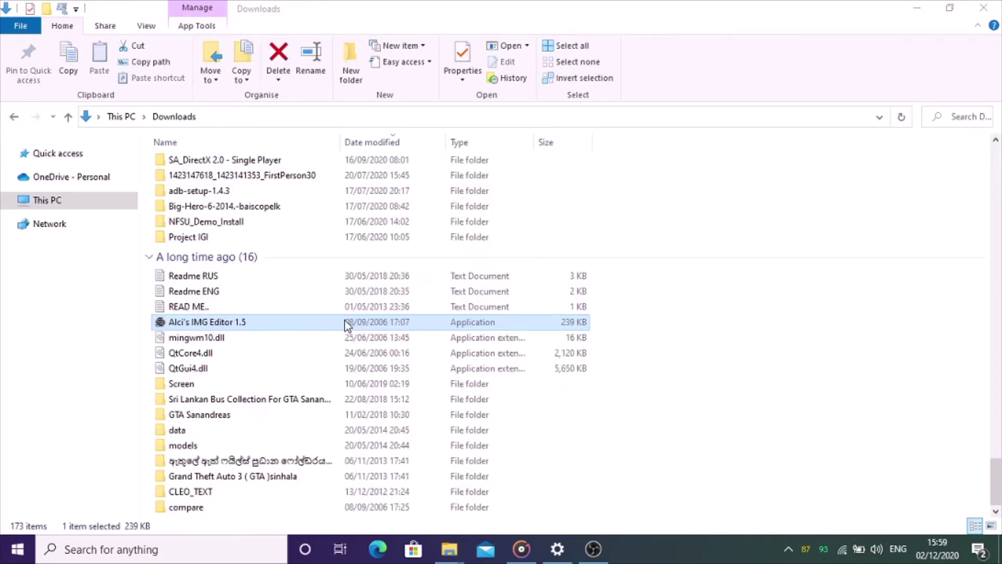
right_click(344, 320)
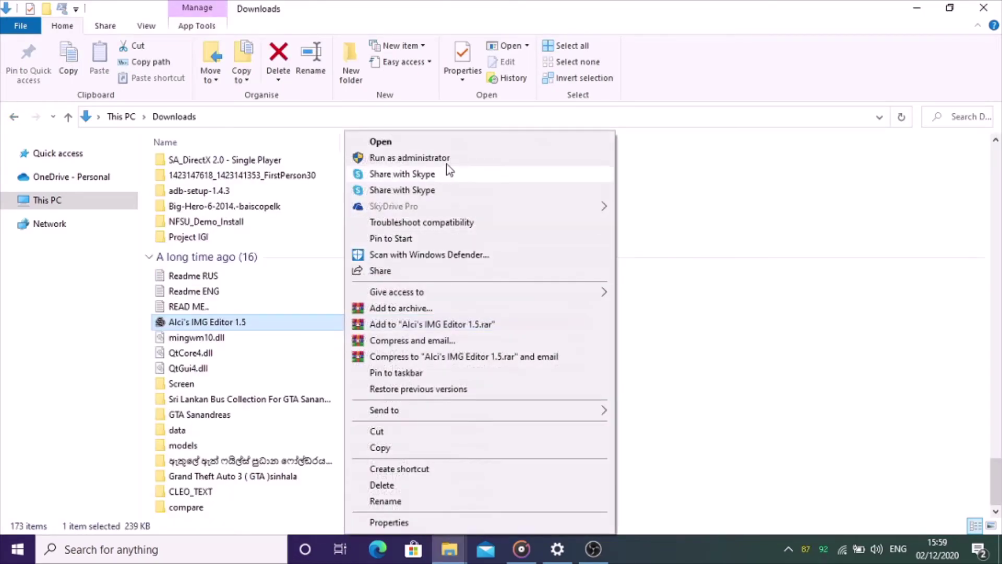
left_click(450, 158)
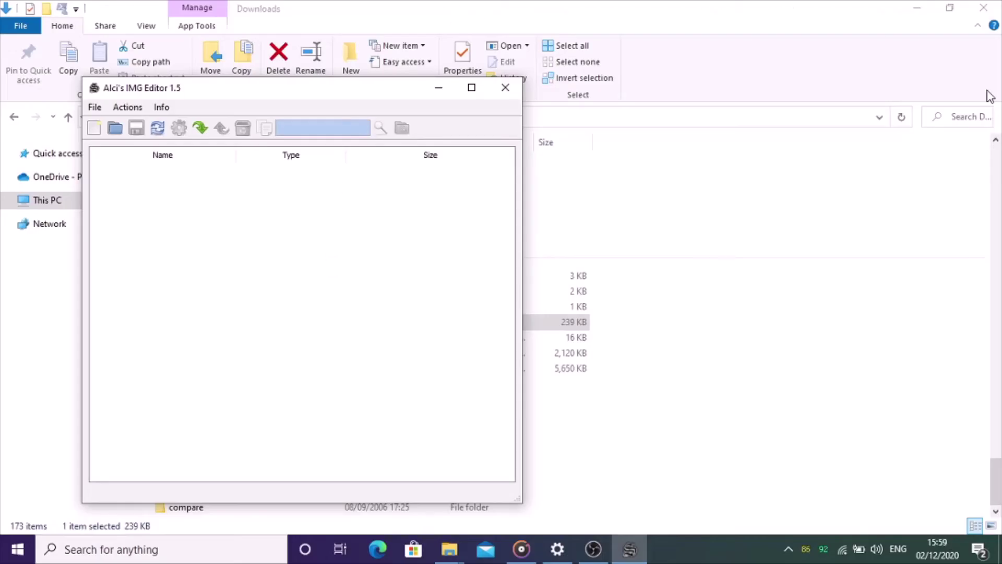
left_click(917, 8)
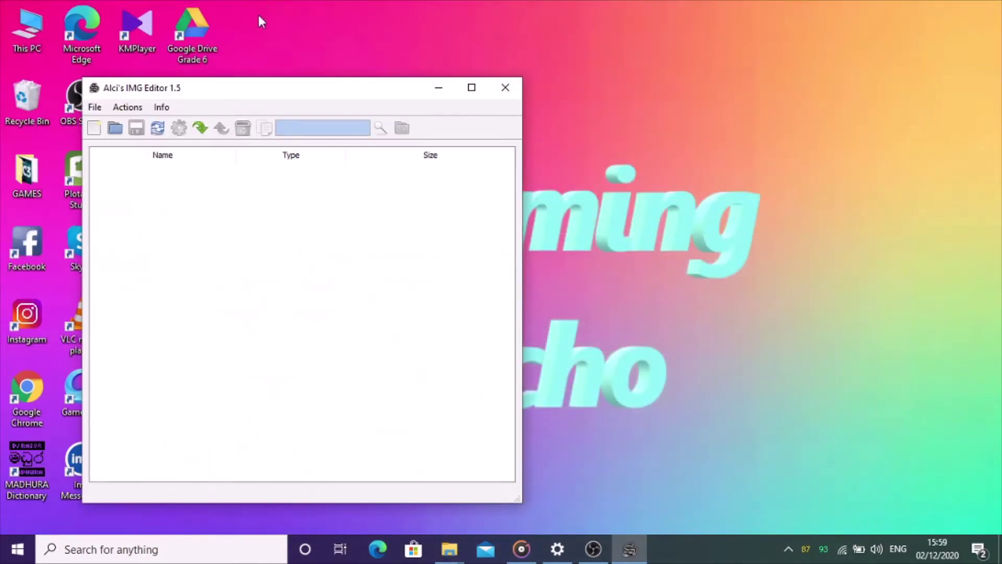
left_click_drag(282, 90, 512, 72)
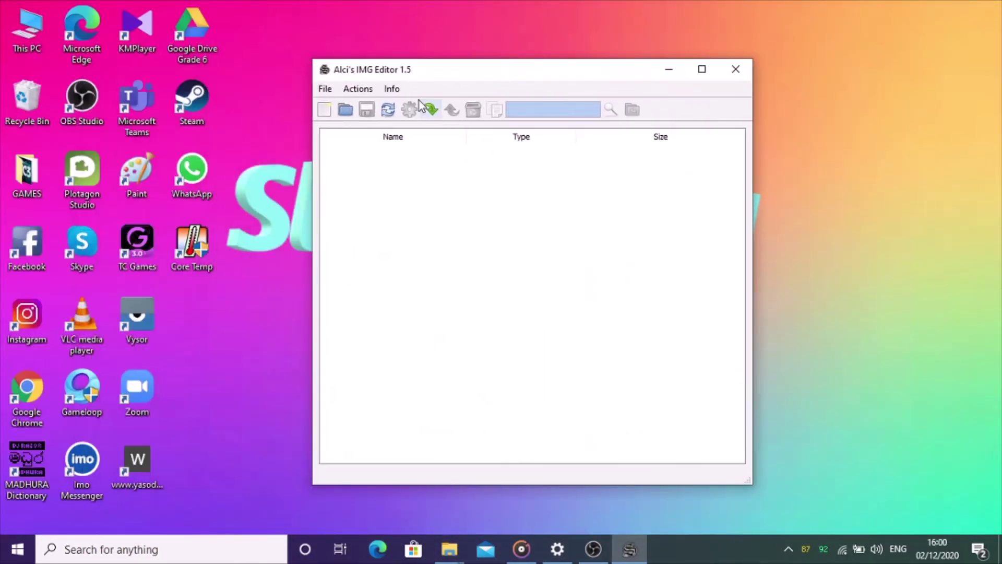
- Start opening an IMG archive and browse to Program Files (x86) on Local Disk (C:)
left_click(344, 108)
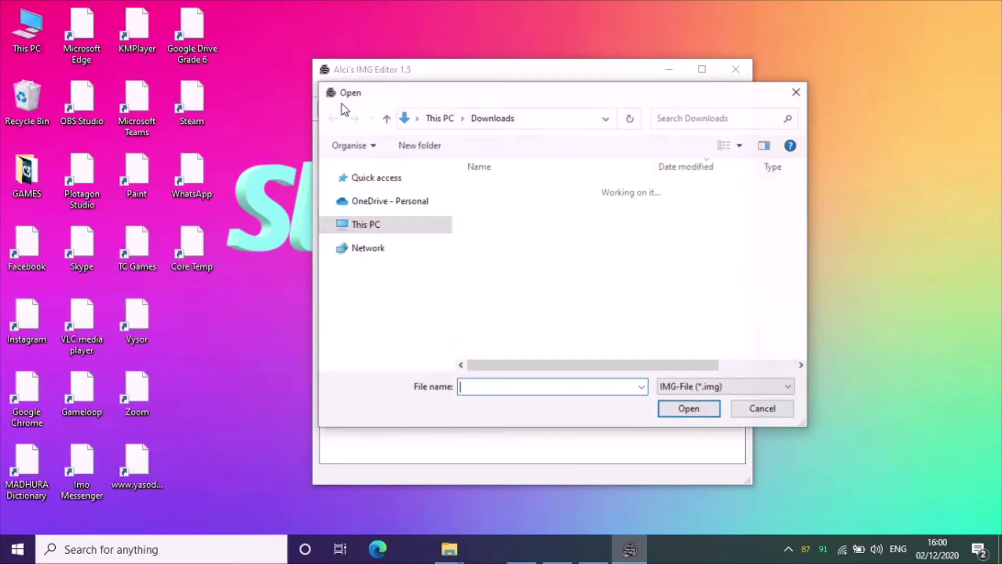
left_click(418, 227)
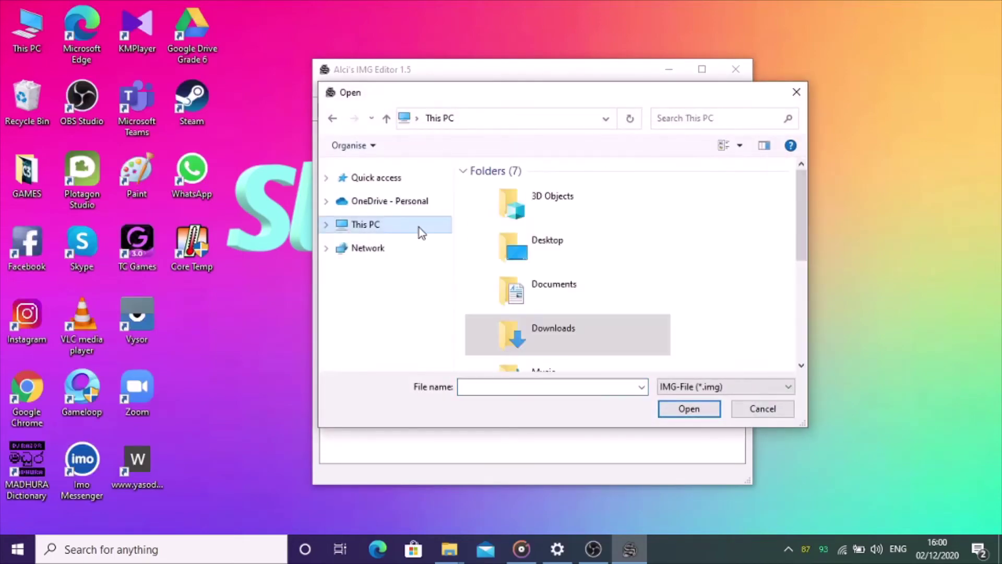
scroll(574, 250, "down", 4)
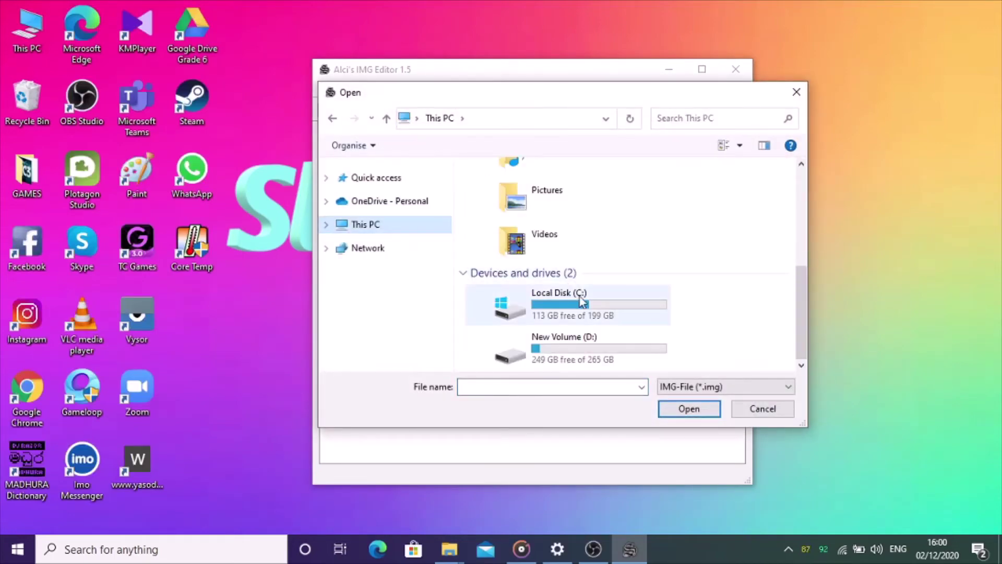
left_click(598, 301)
double_click(598, 301)
left_click(574, 237)
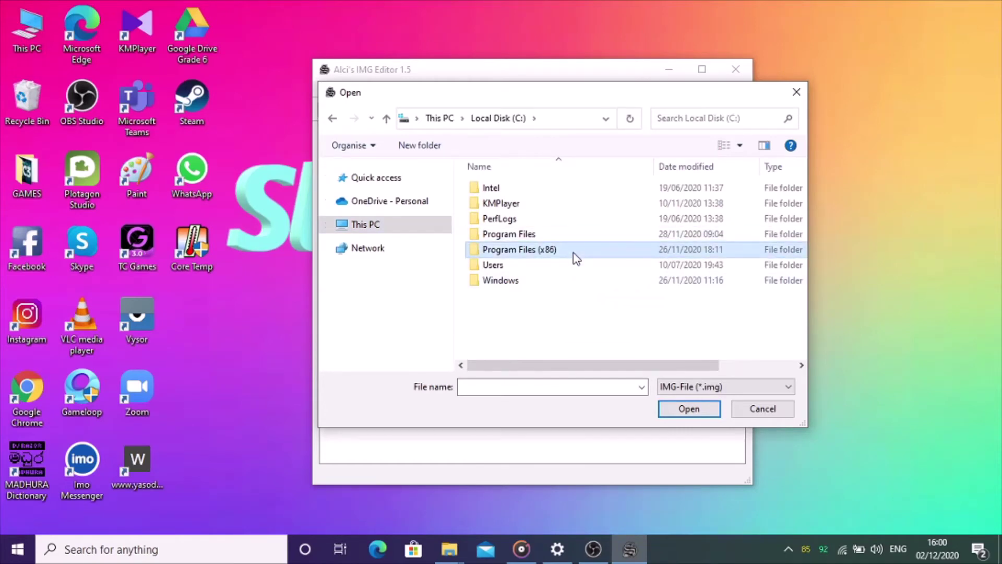
double_click(576, 258)
- Open the gta3 archive from the models folder of Mr DJ\Grand Theft Auto San Andreas
scroll(590, 290, "down", 3)
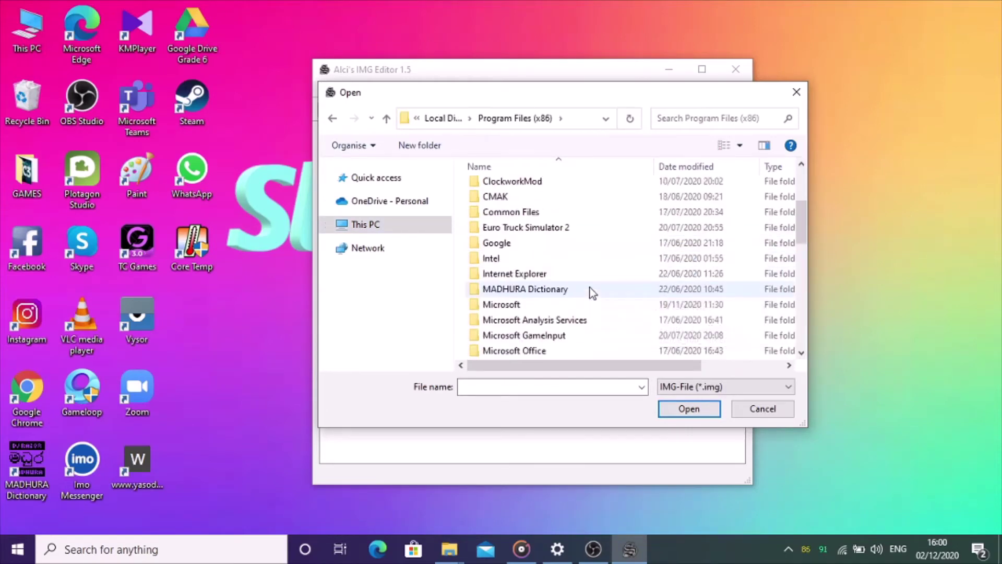
scroll(590, 287, "down", 2)
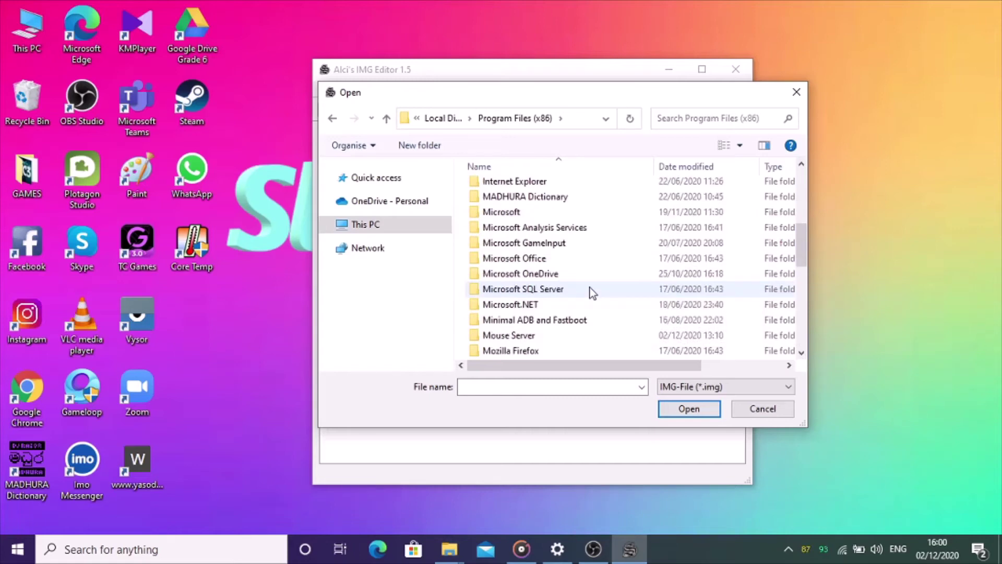
scroll(590, 287, "up", 3)
scroll(589, 289, "down", 4)
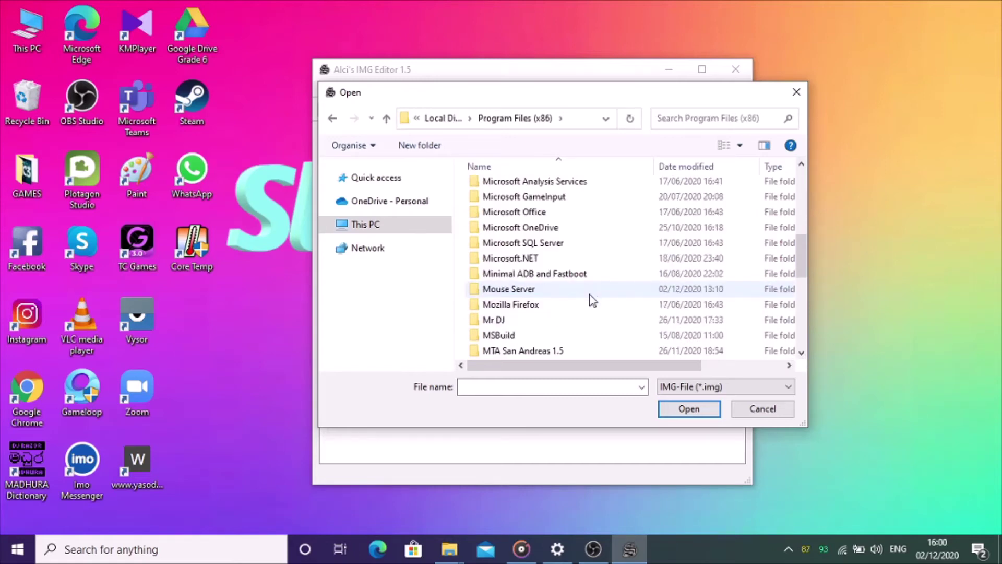
left_click(593, 319)
double_click(593, 319)
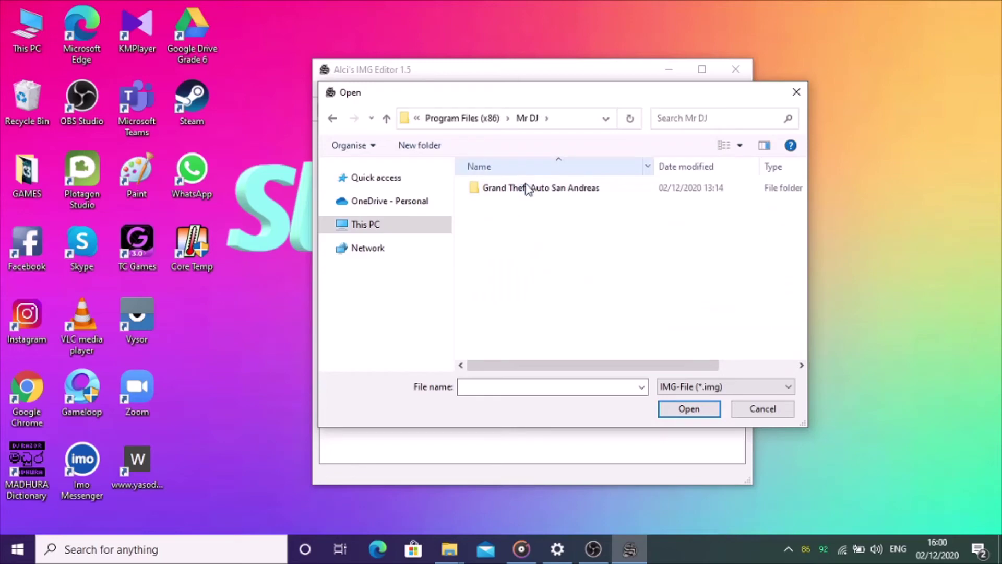
double_click(527, 188)
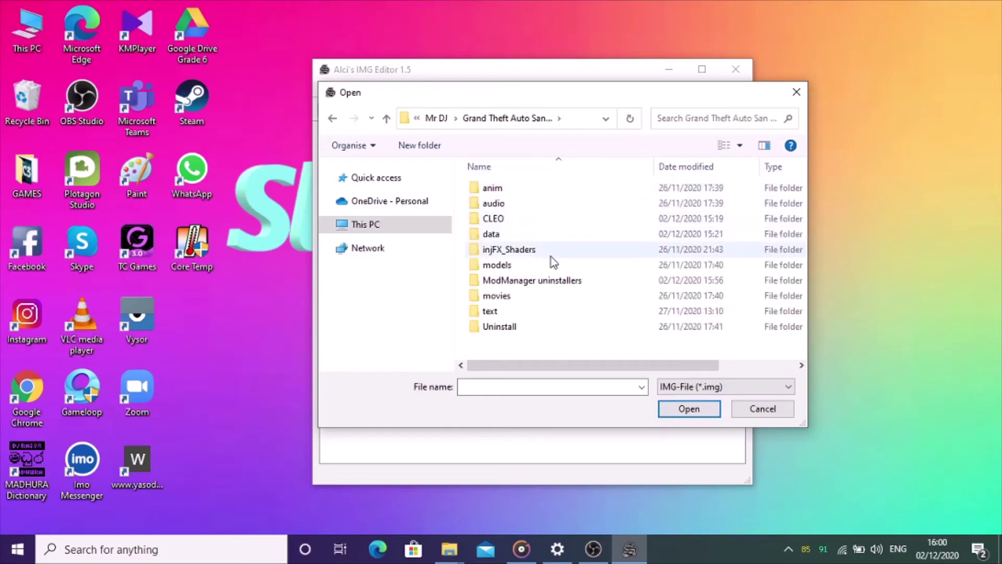
double_click(576, 271)
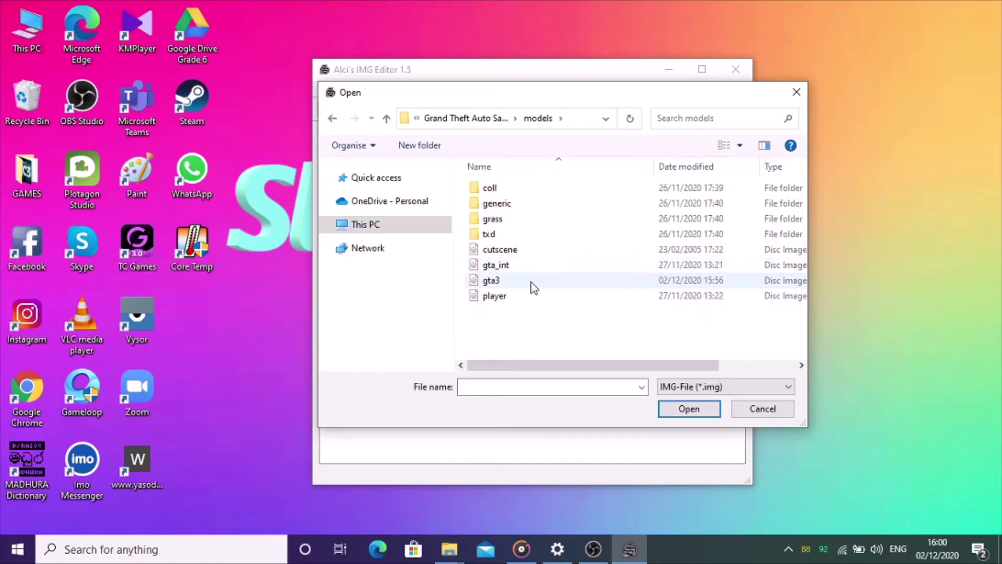
double_click(531, 282)
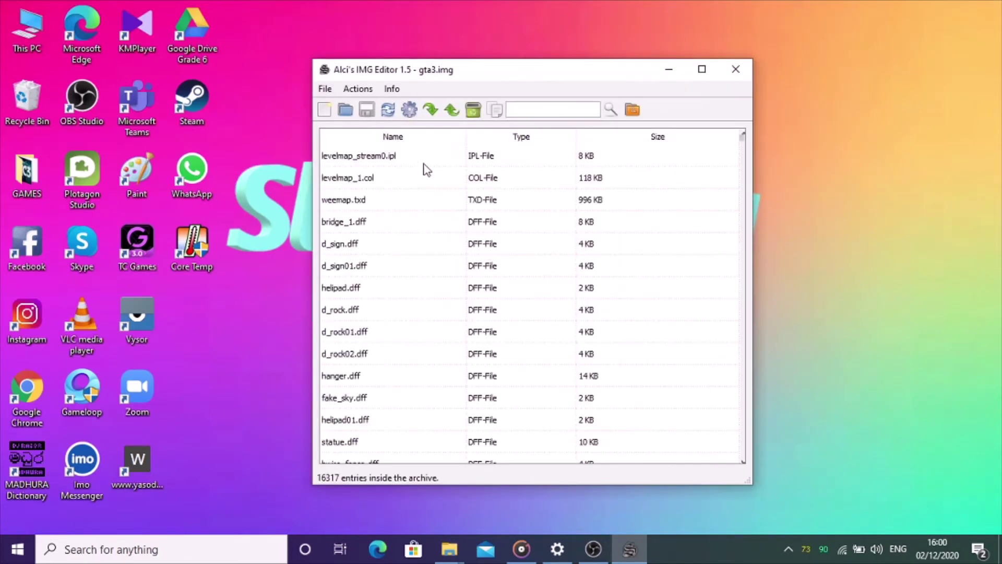
- Start importing files into the archive and browse the Sanandreas mods folder on New Volume (D:) for the keells mod
left_click(430, 111)
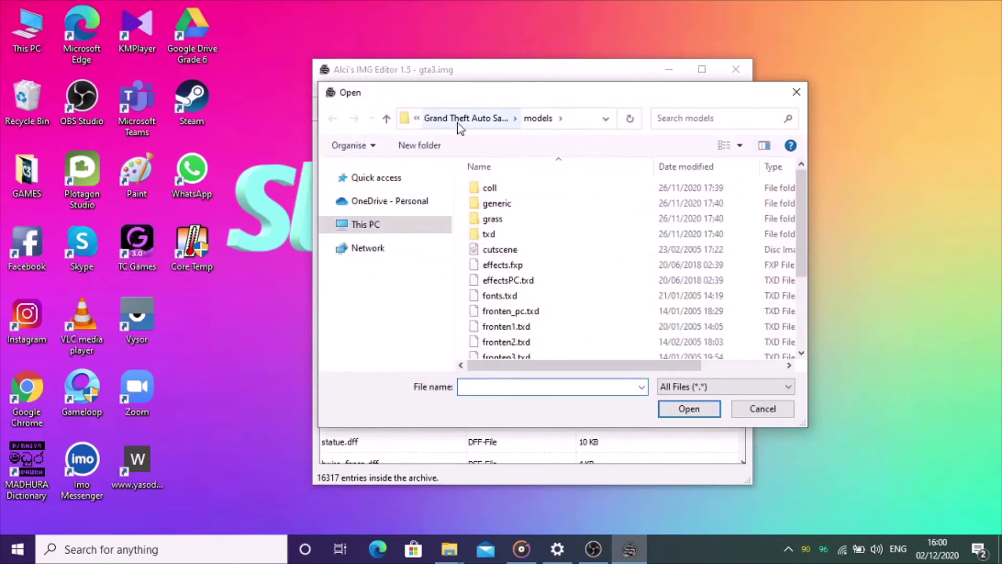
left_click(425, 223)
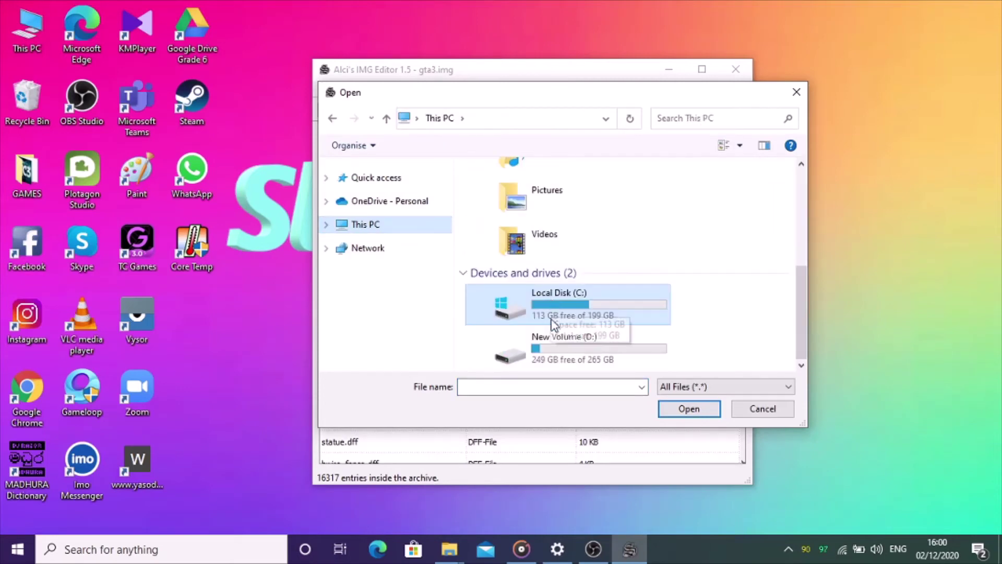
double_click(585, 346)
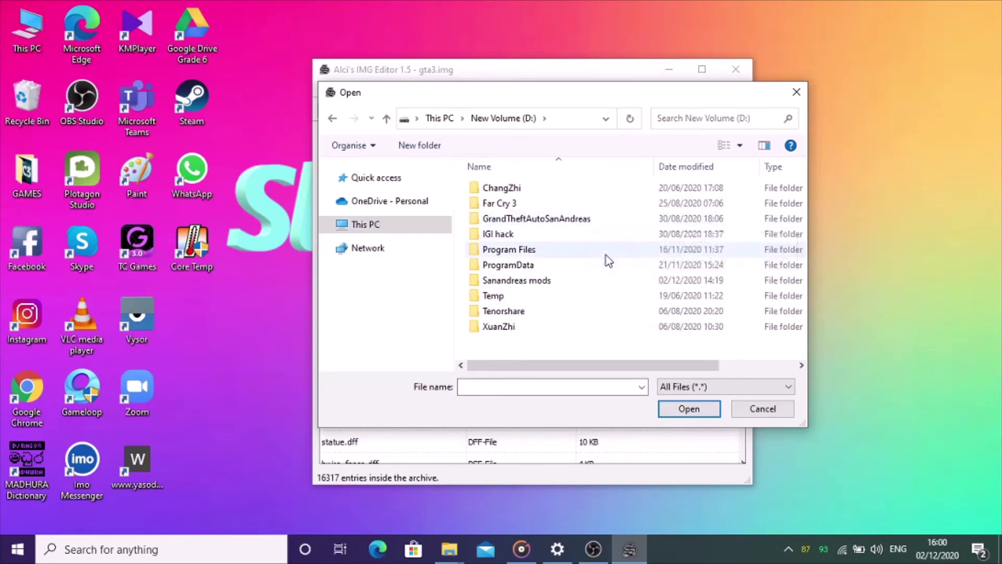
left_click(613, 283)
double_click(612, 283)
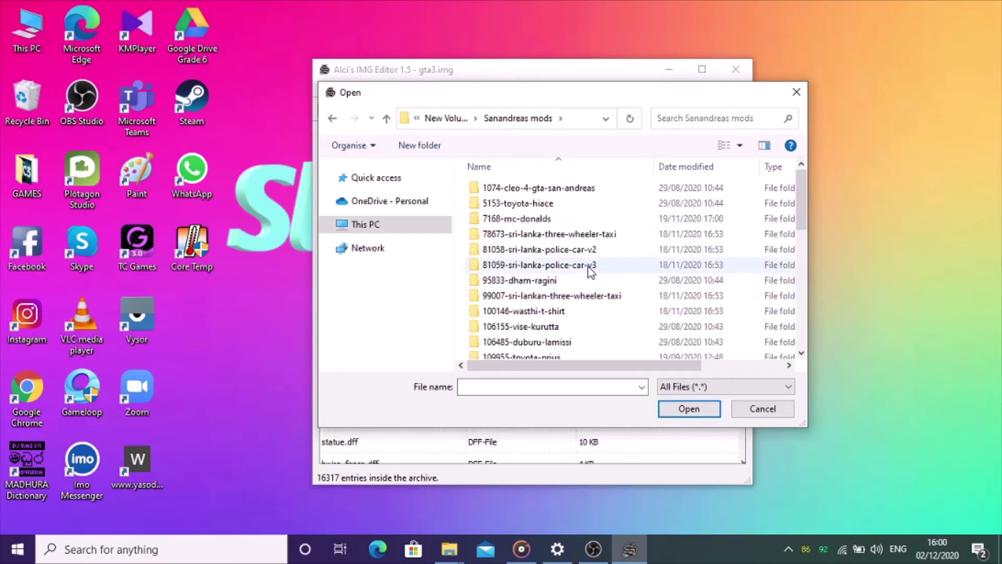
scroll(558, 265, "down", 9)
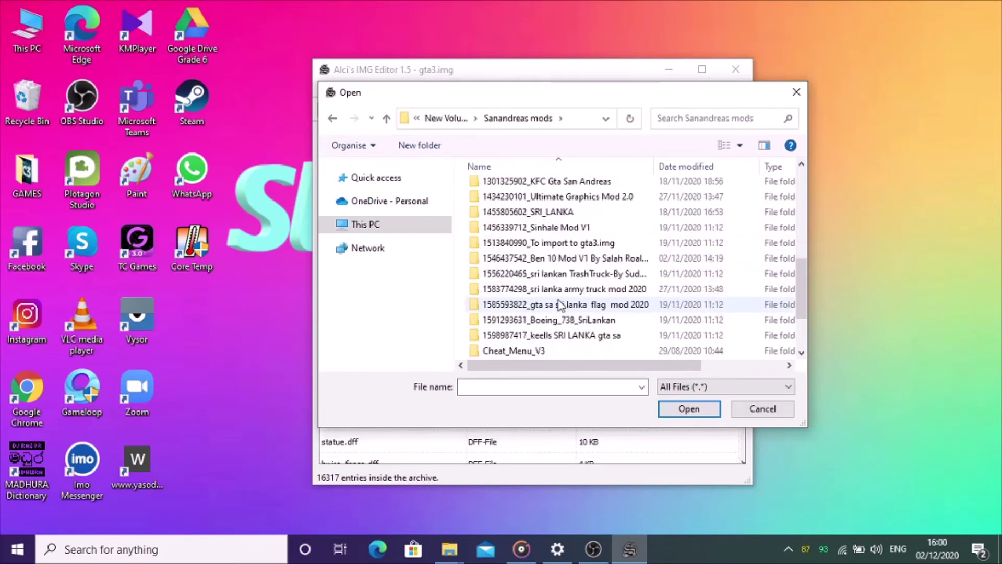
scroll(561, 284, "down", 2)
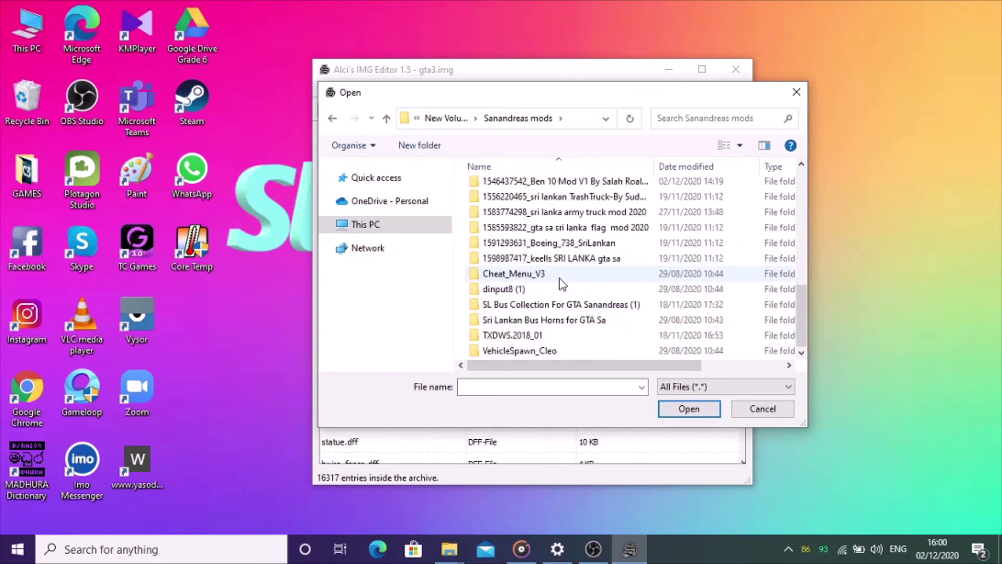
- Import every file from the gta3.img folder of the keells SRI LANKA gta sa mod and save the archive
double_click(616, 259)
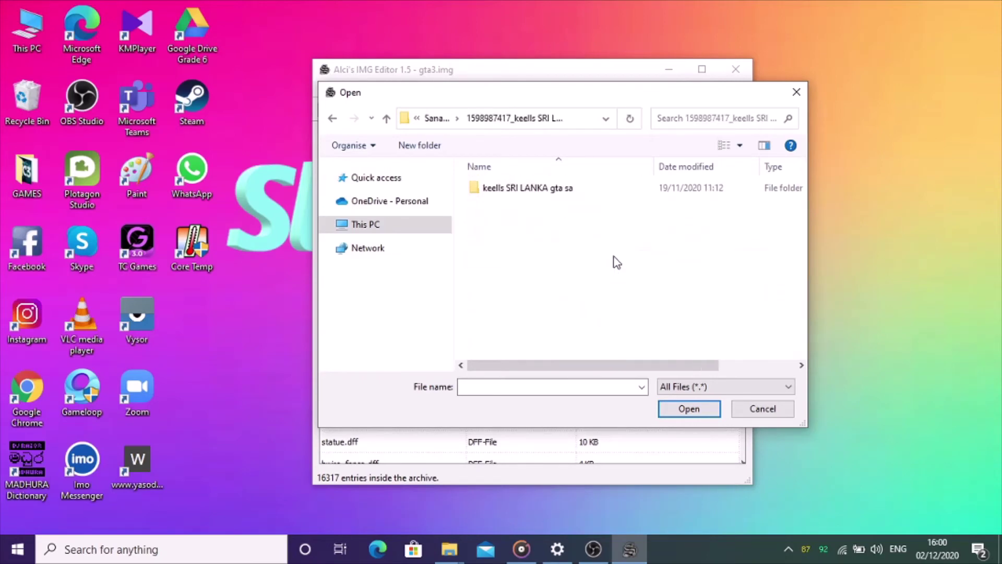
double_click(565, 192)
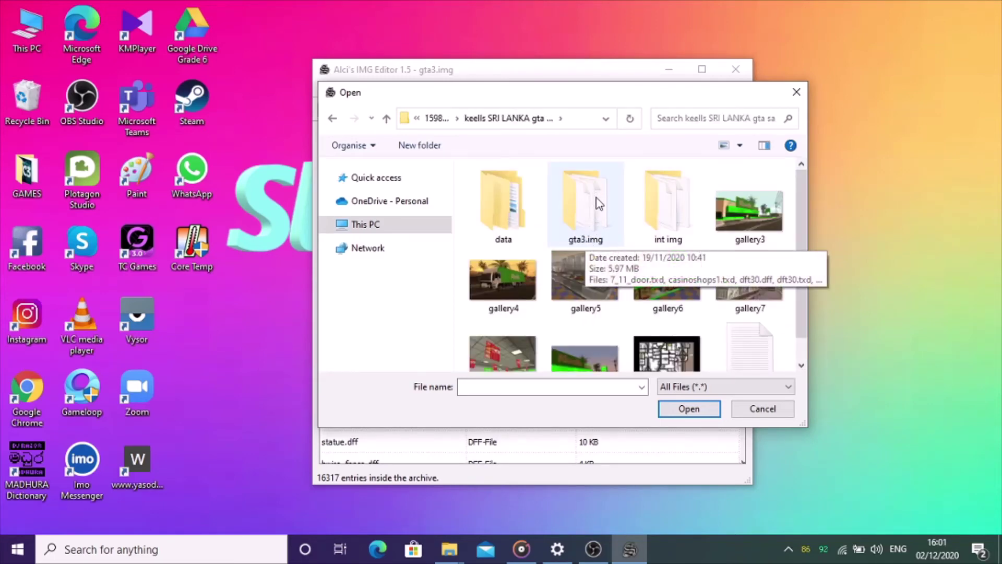
double_click(598, 204)
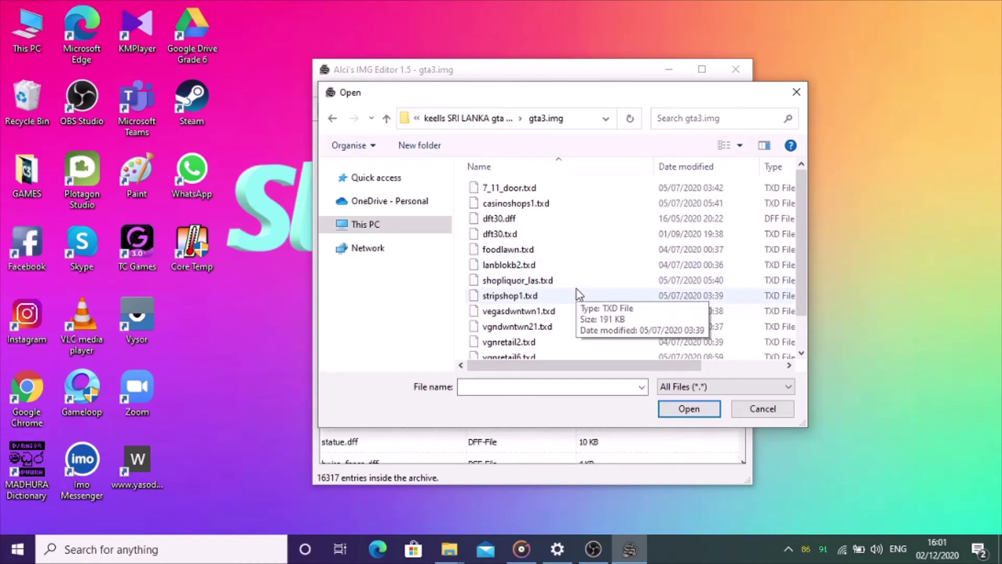
key("ctrl+a")
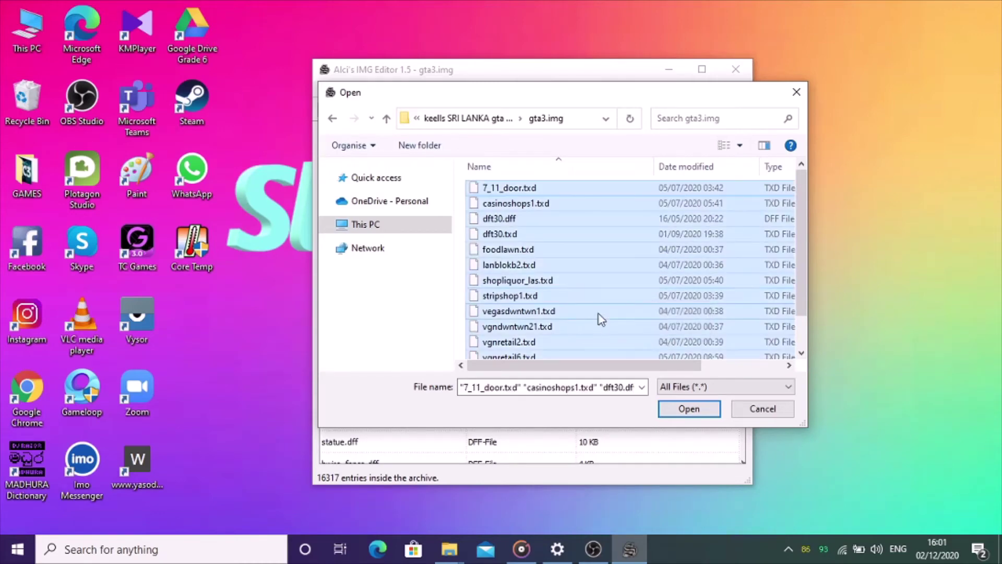
left_click(689, 408)
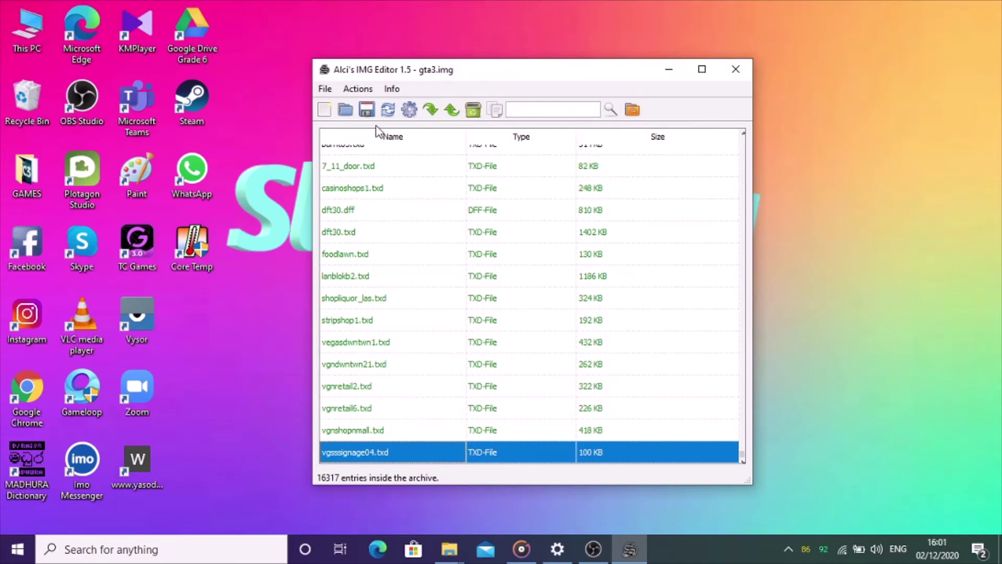
left_click(366, 110)
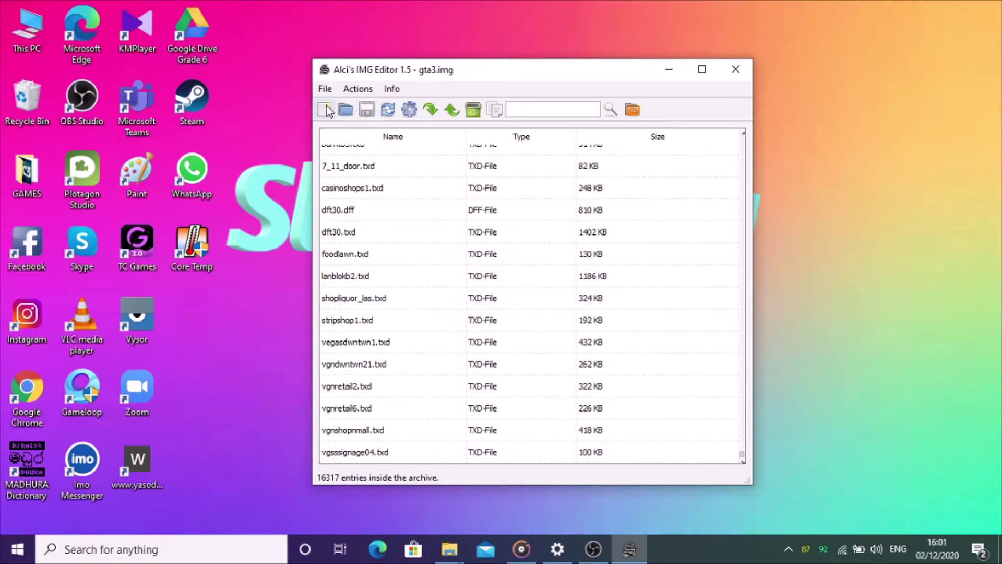
- Close the current archive and open the gta_int archive from the game's models folder
left_click(324, 111)
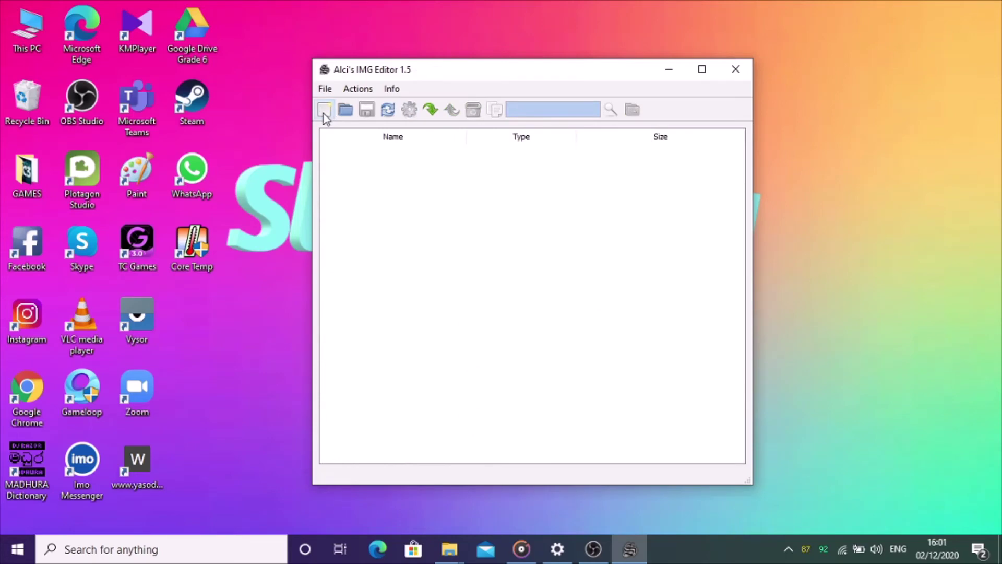
left_click(354, 111)
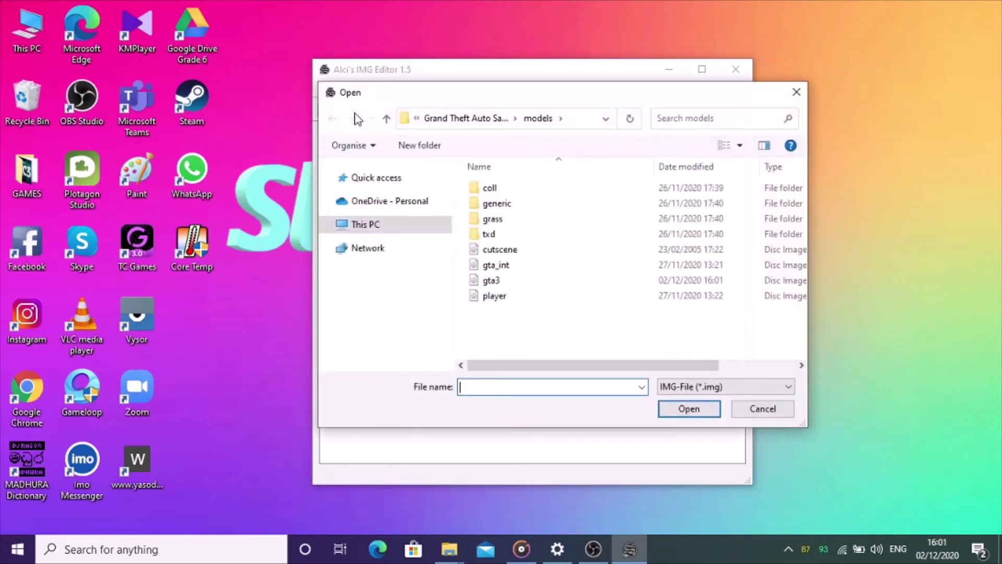
double_click(525, 265)
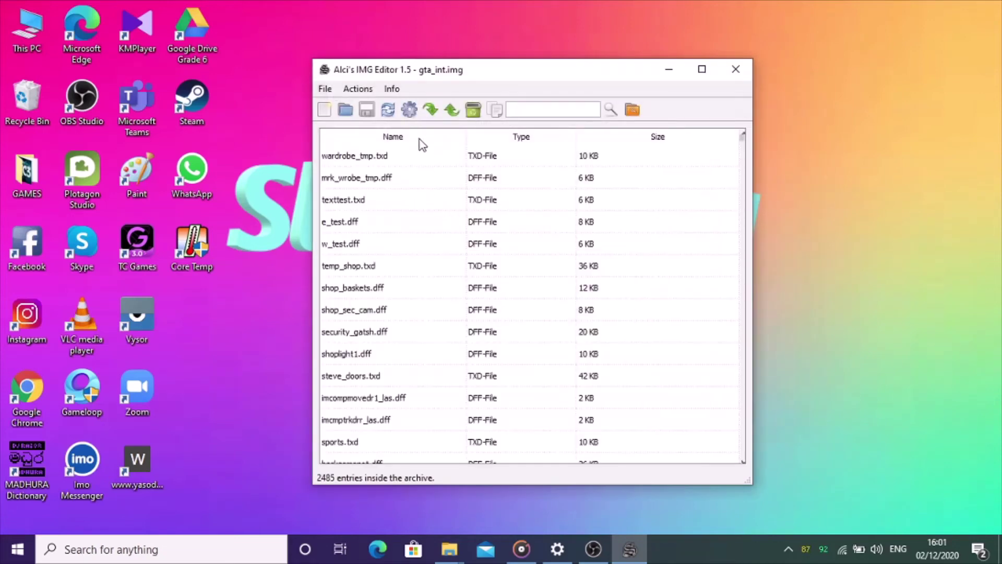
- Import every file from the int img folder of the keells SRI LANKA gta sa mod and save the gta_int archive
left_click(431, 111)
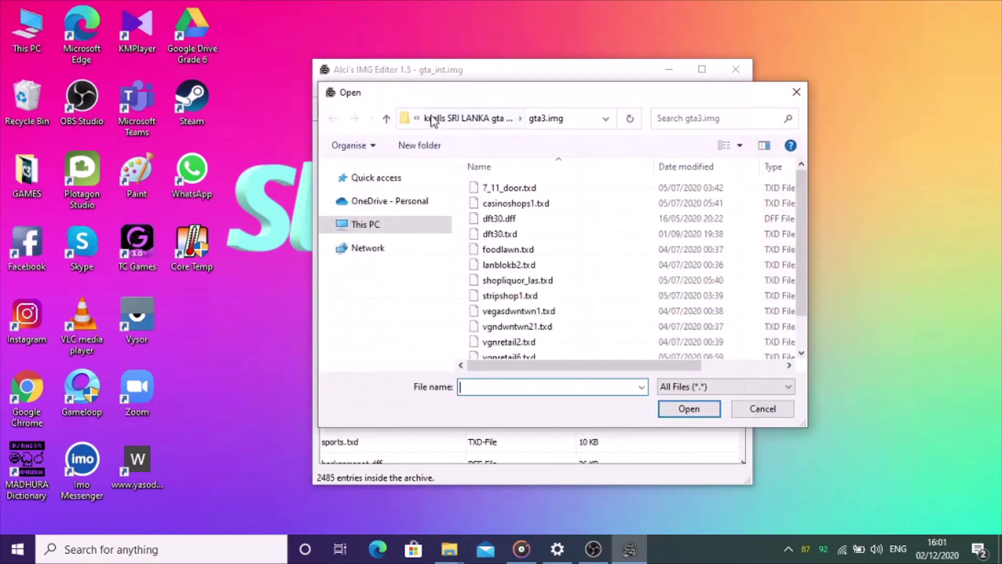
left_click(458, 118)
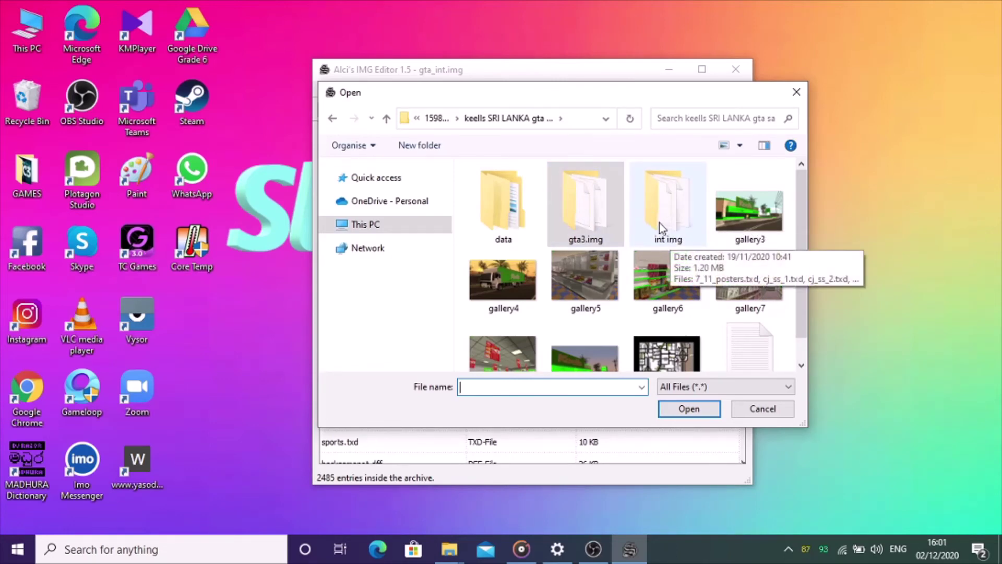
double_click(659, 224)
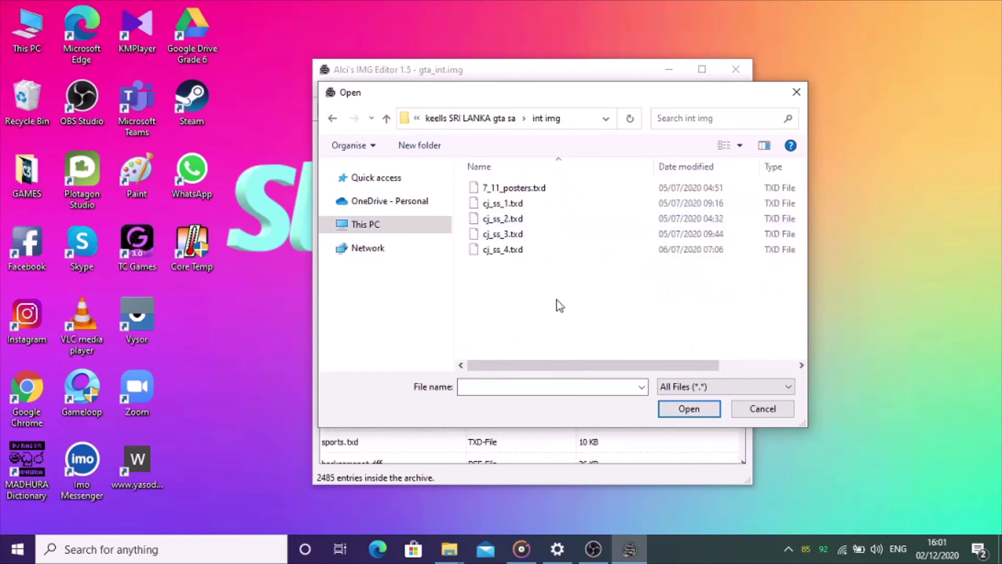
key("ctrl+a")
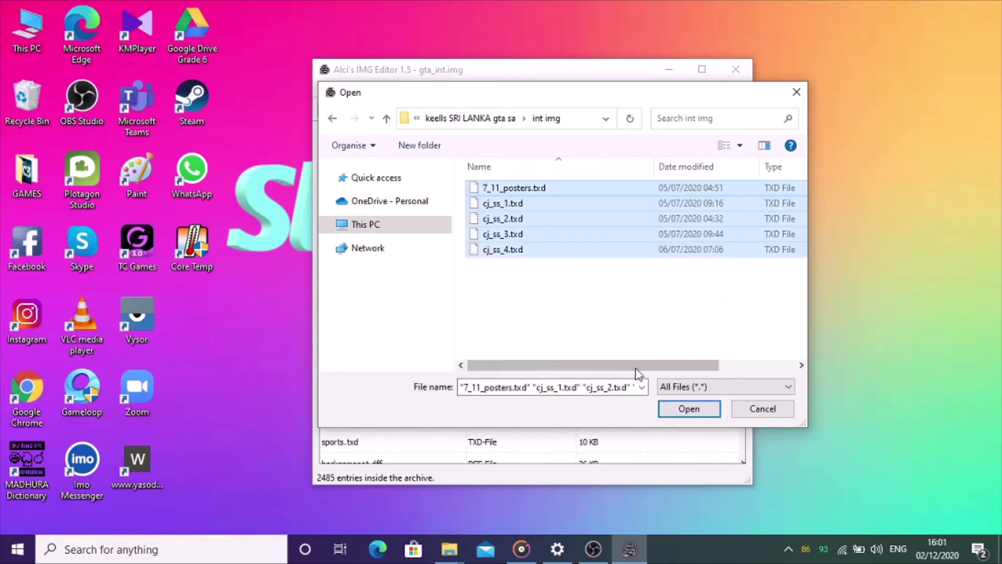
left_click(700, 415)
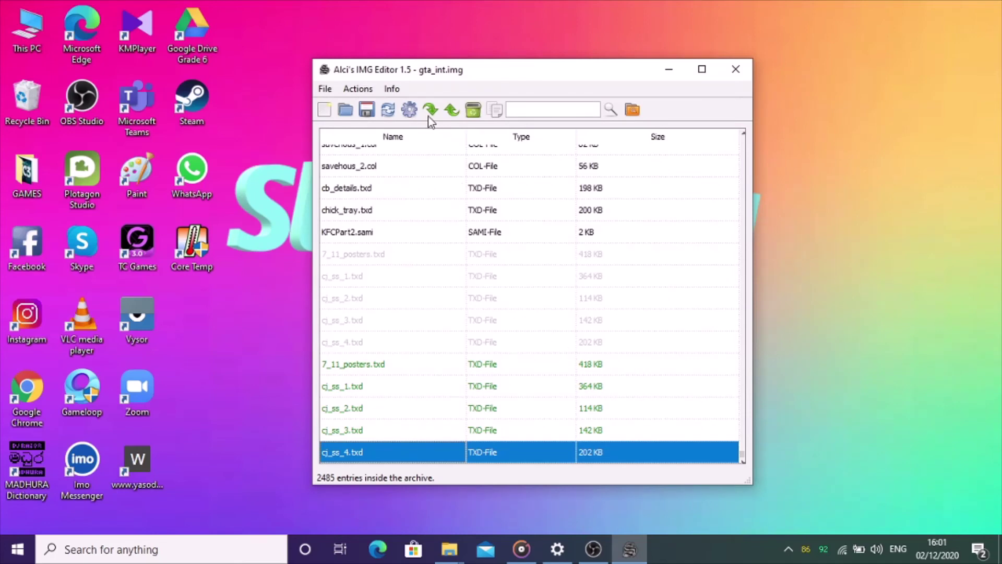
left_click(368, 113)
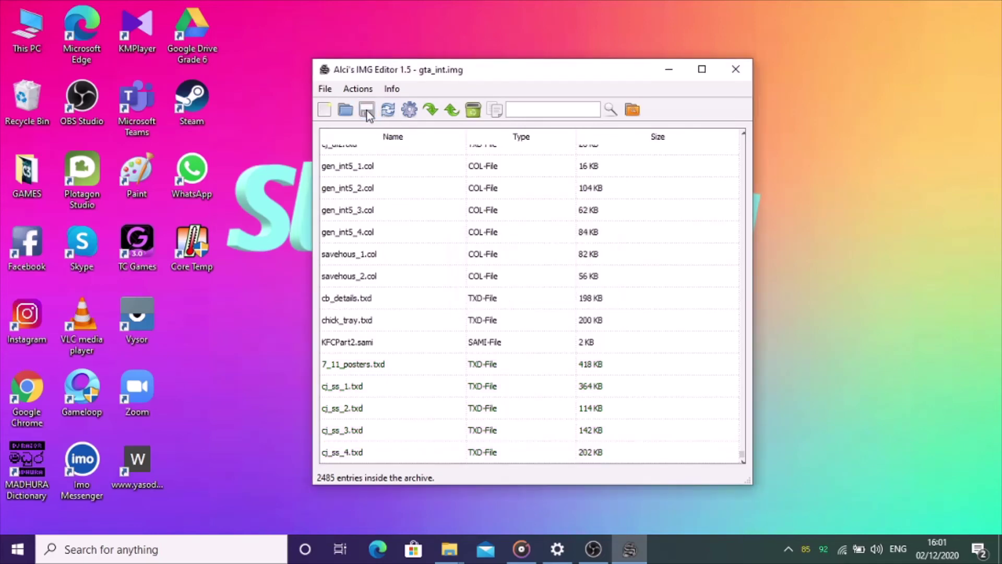
- Close the gta_int archive and open the gta3 archive from the game's models folder
left_click(324, 111)
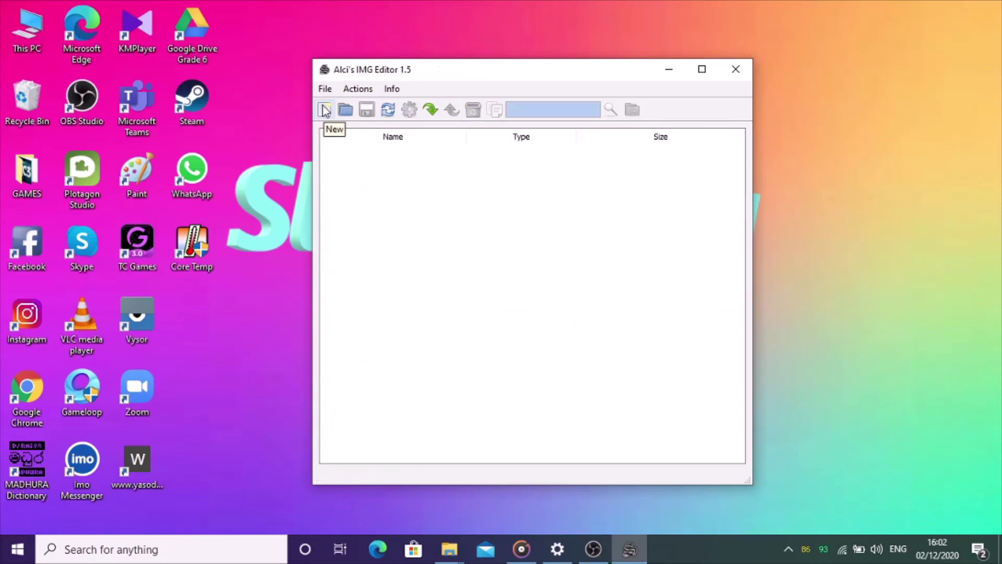
left_click(345, 111)
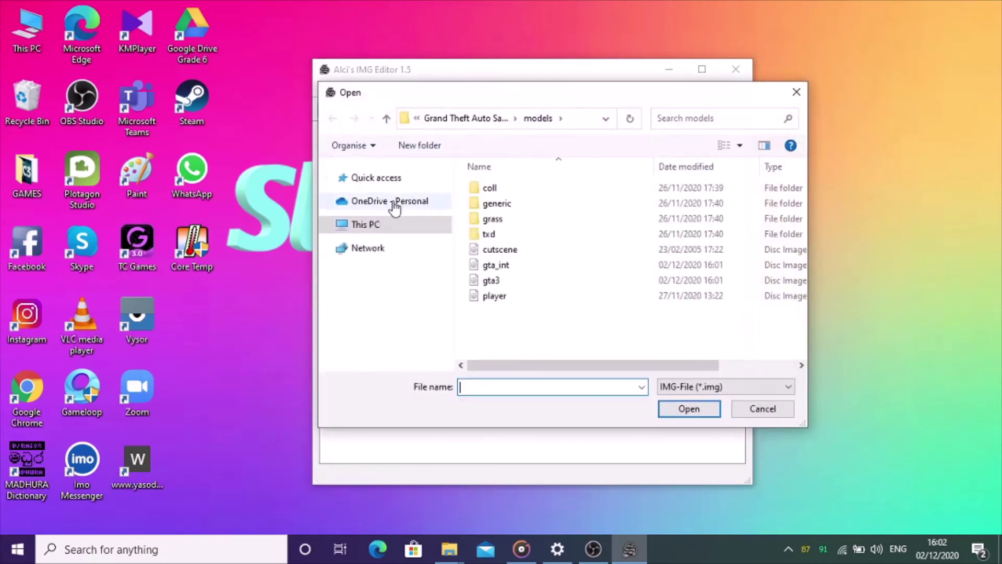
double_click(557, 281)
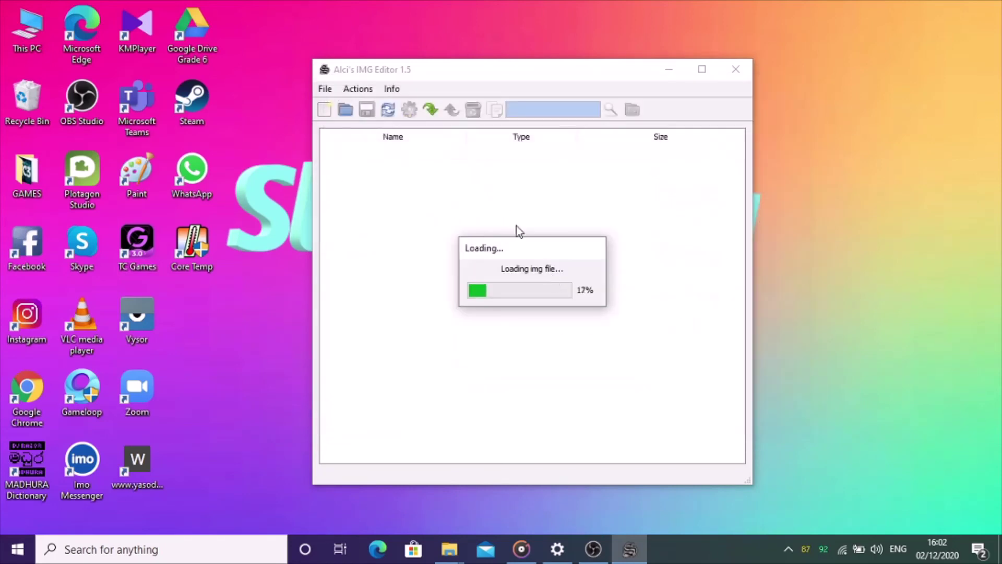
- Start importing files into the gta3 archive and browse up to the Sanandreas mods folder for the Boeing mod
left_click(431, 109)
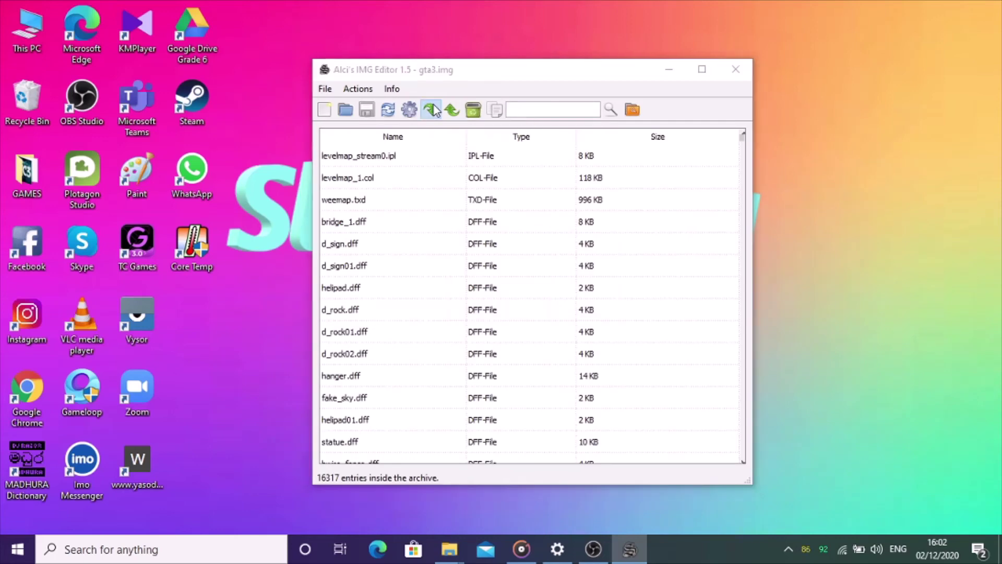
left_click(462, 120)
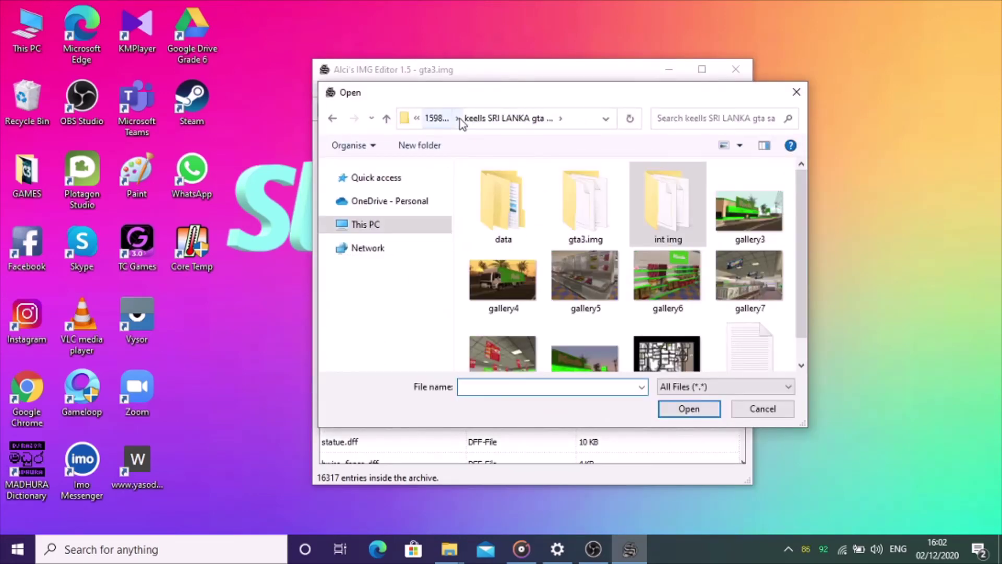
left_click(433, 120)
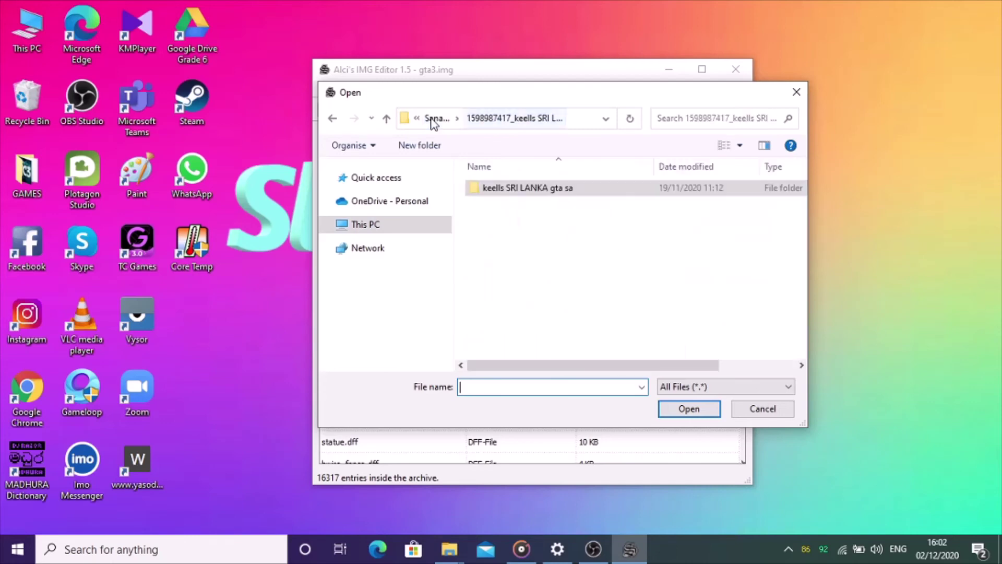
left_click(433, 120)
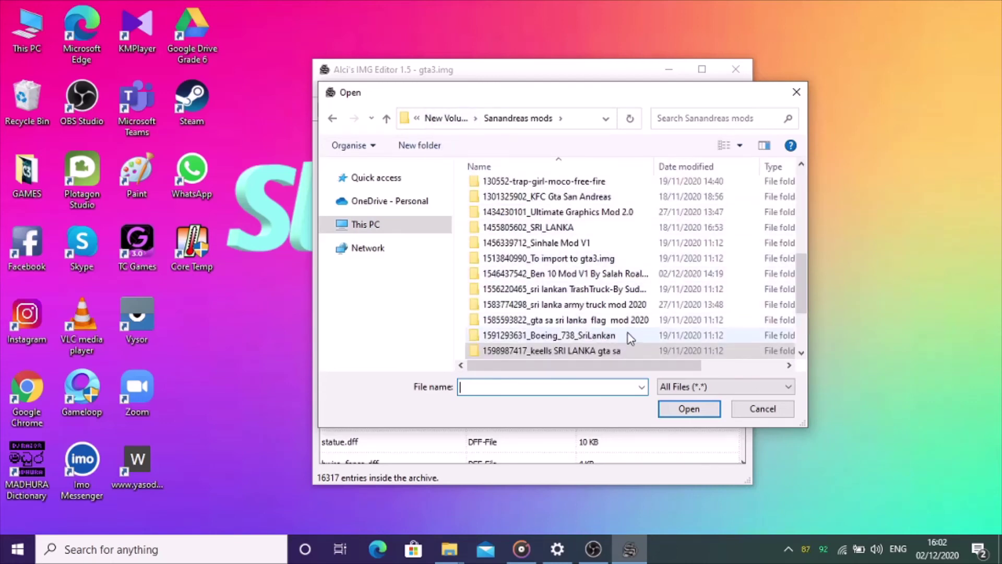
scroll(632, 329, "down", 1)
scroll(632, 329, "down", 1)
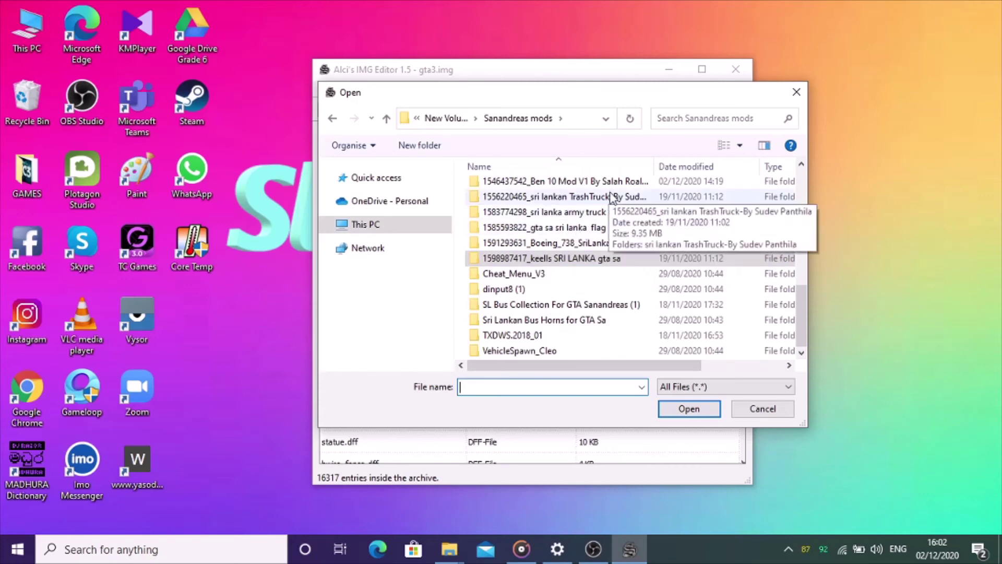
double_click(593, 244)
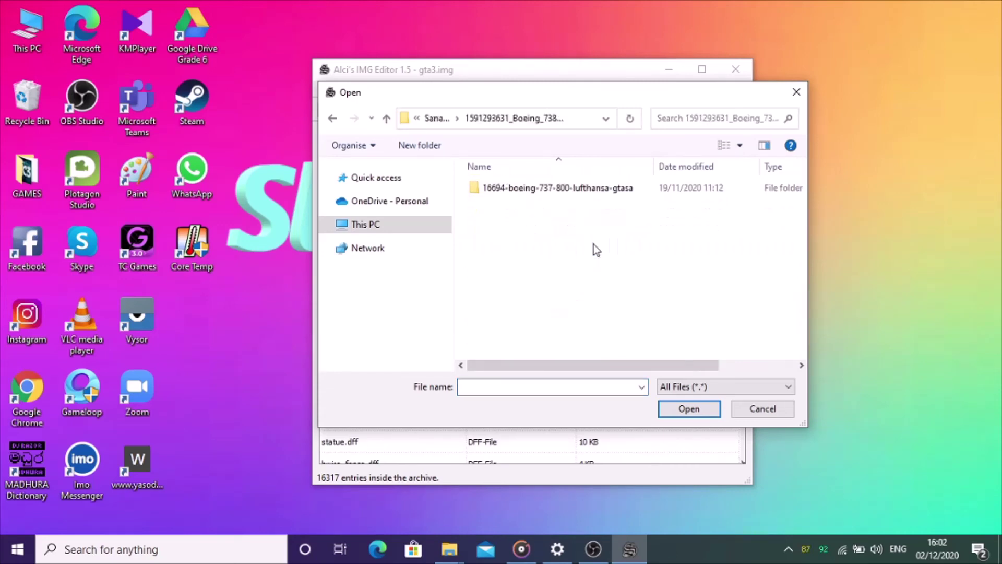
double_click(576, 196)
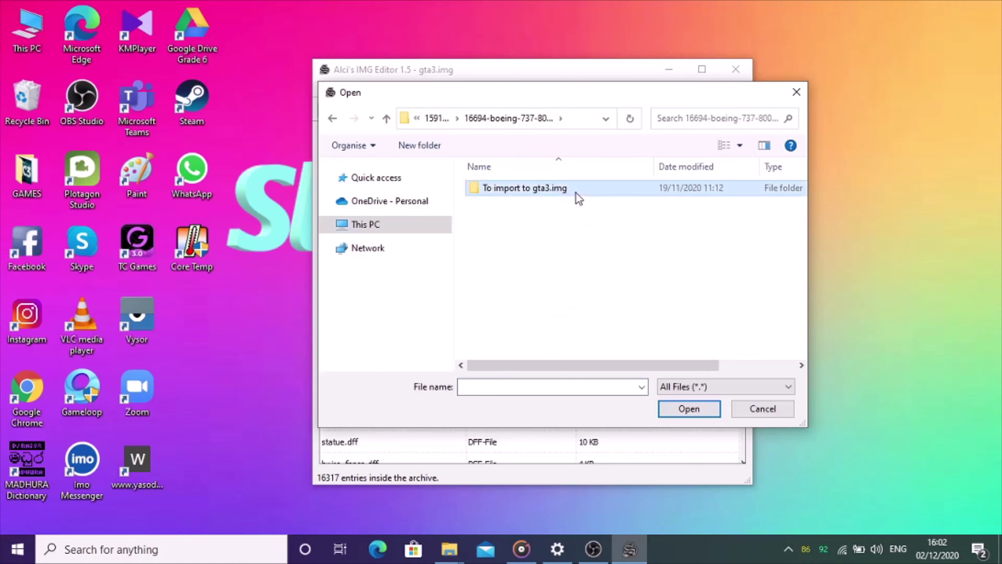
double_click(575, 193)
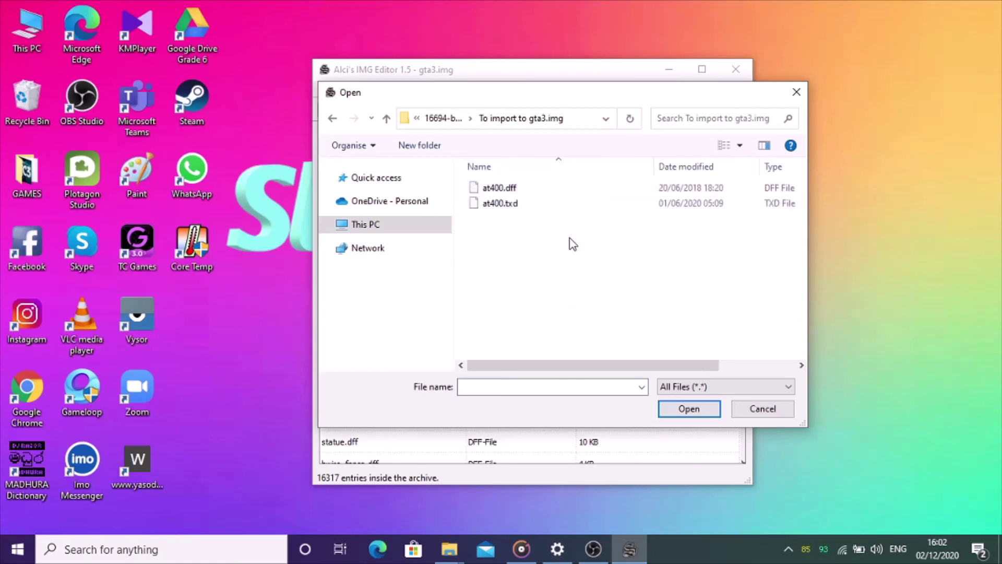
key("ctrl+a")
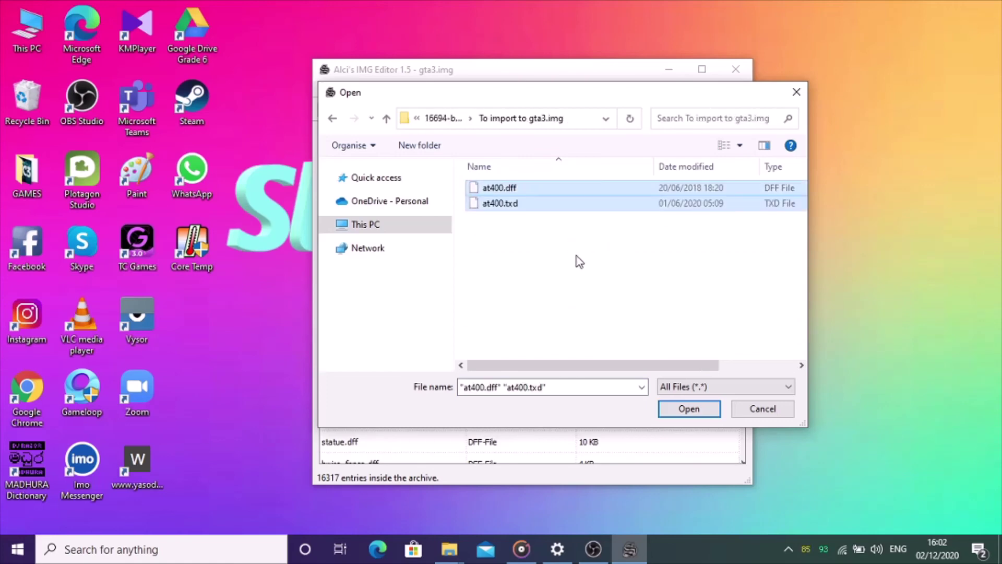
left_click(689, 409)
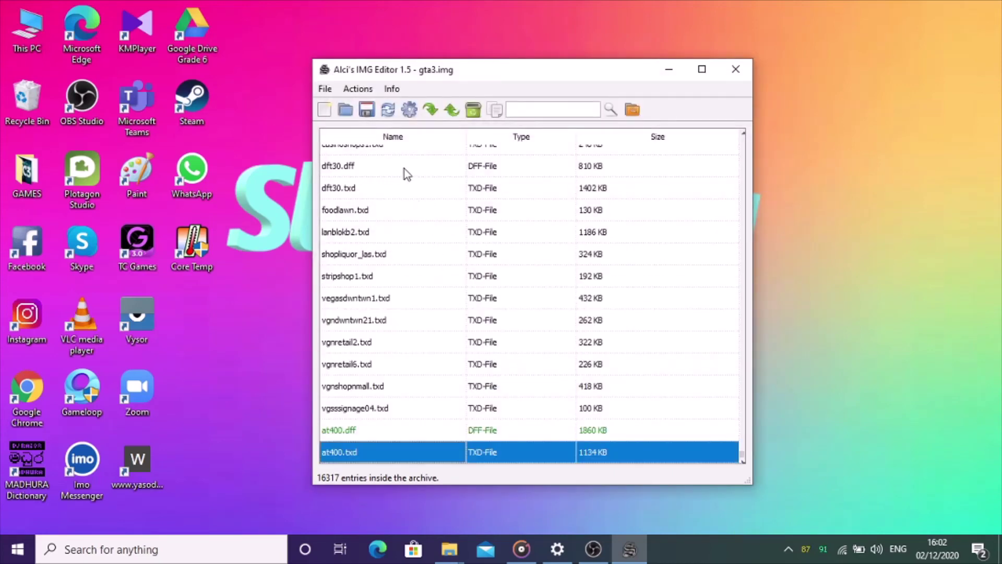
left_click(371, 117)
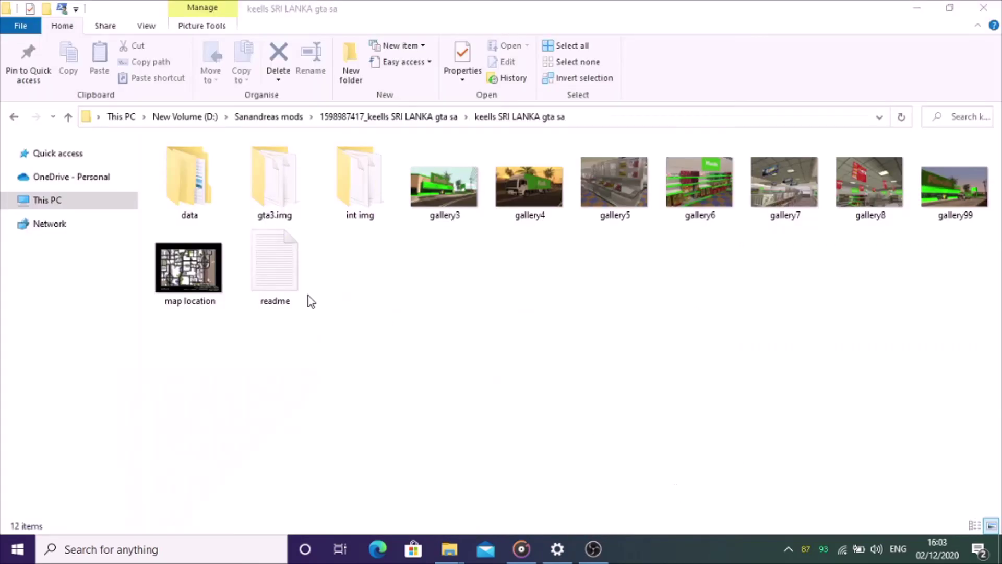
- Copy the maps folder from the data folder of the keells SRI LANKA gta sa mod
double_click(209, 197)
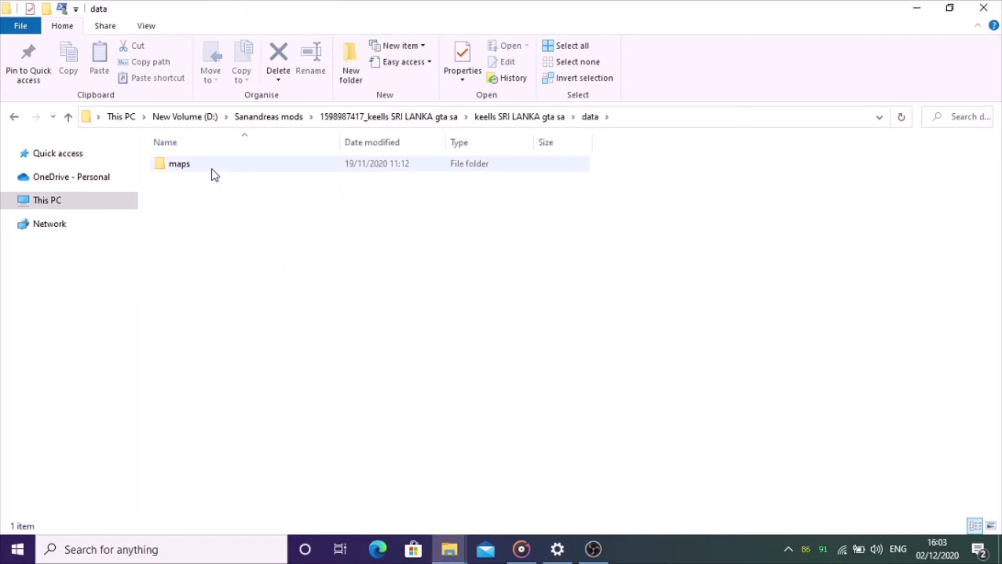
left_click(12, 117)
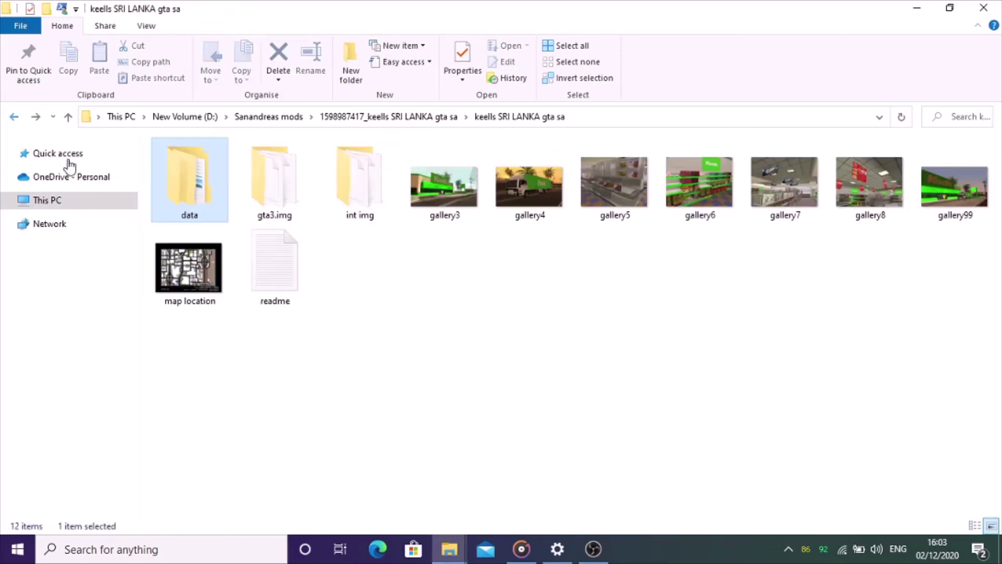
double_click(184, 177)
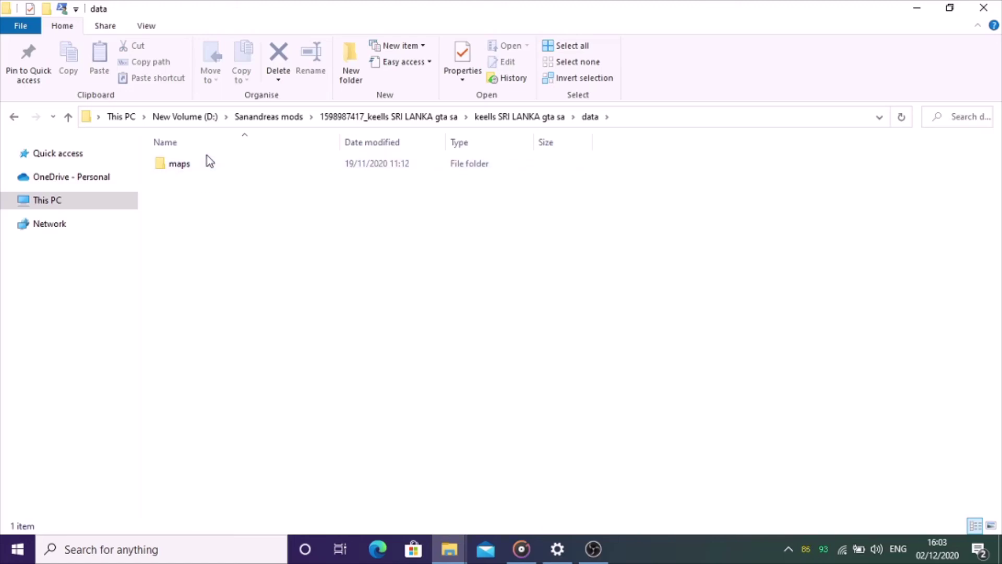
right_click(208, 165)
left_click(184, 164)
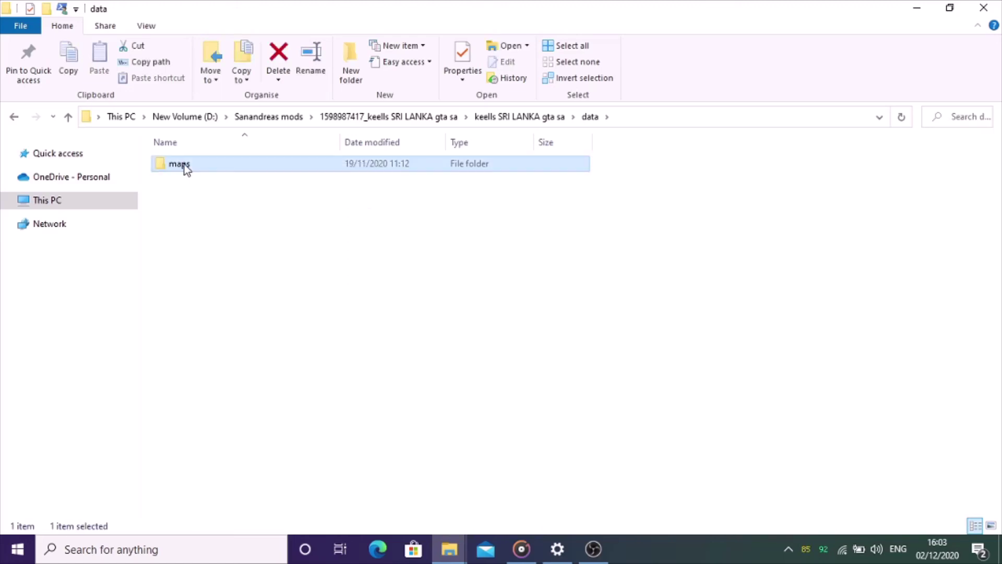
right_click(183, 164)
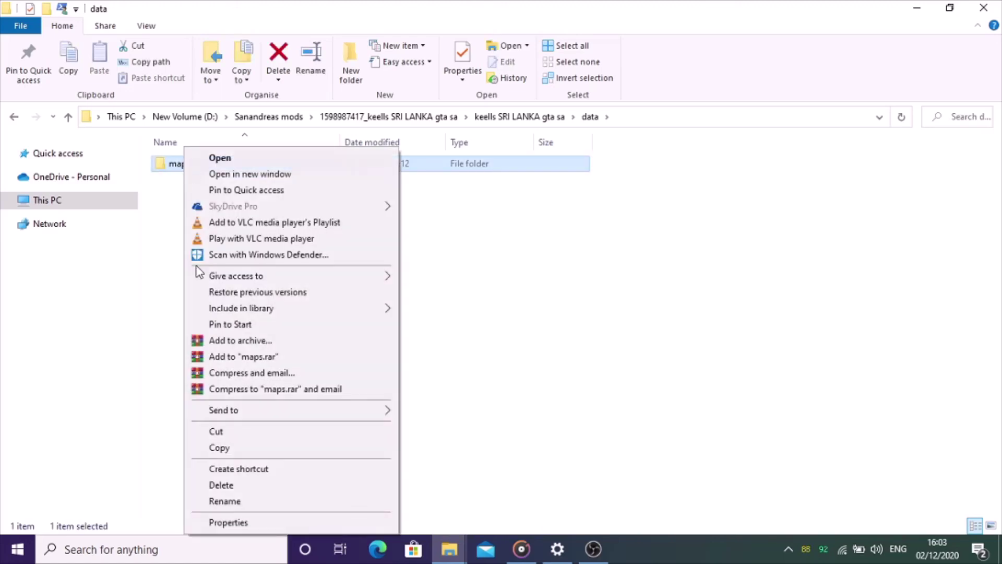
left_click(232, 449)
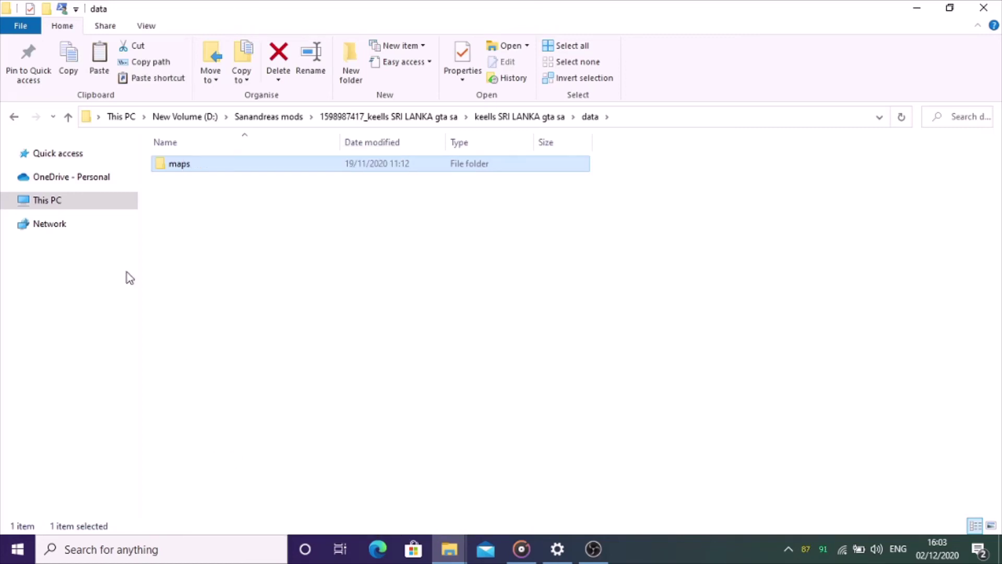
- Paste the maps folder into the data folder of Mr DJ\Grand Theft Auto San Andreas in Program Files (x86) on Local Disk (C:)
left_click(105, 202)
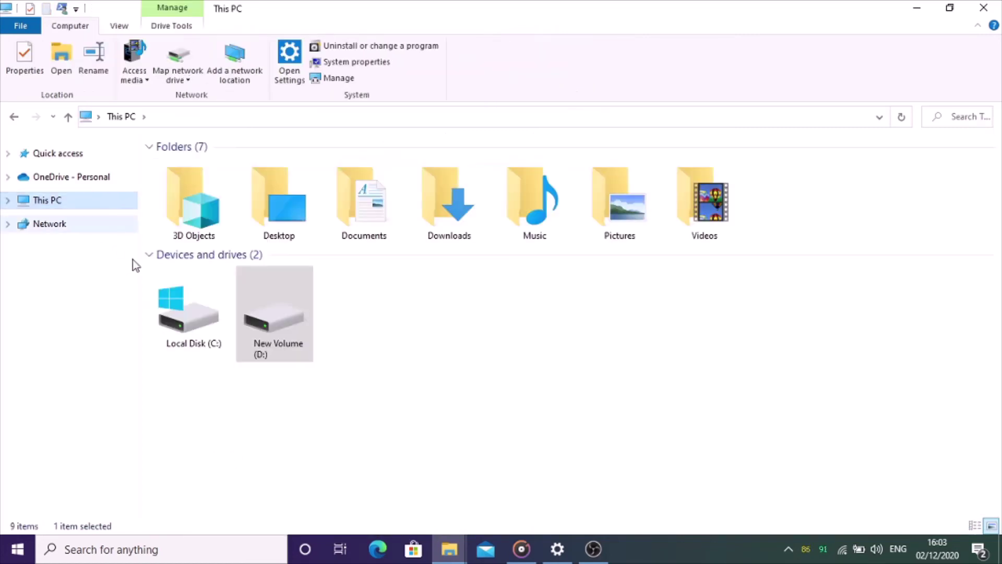
double_click(186, 313)
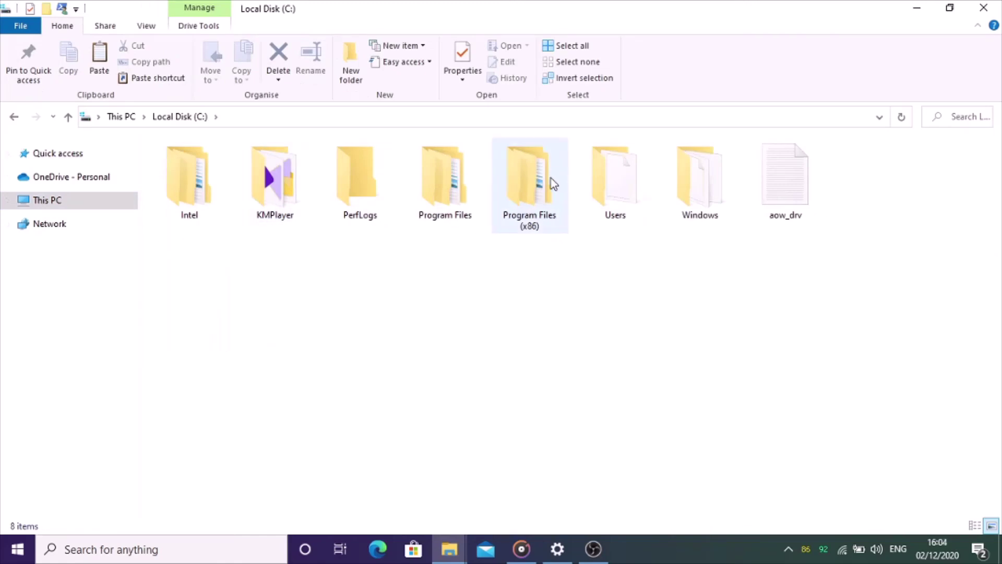
double_click(528, 183)
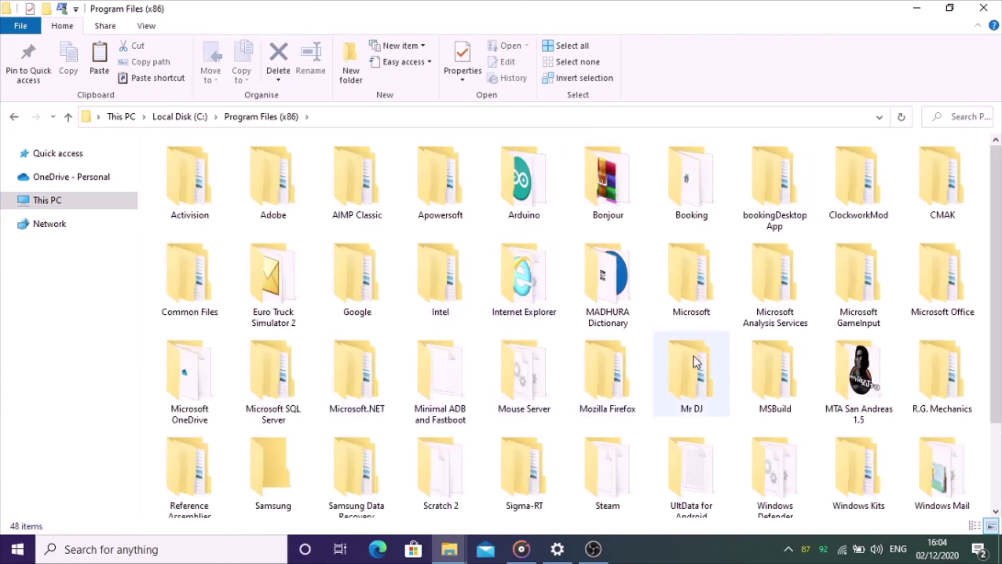
double_click(692, 376)
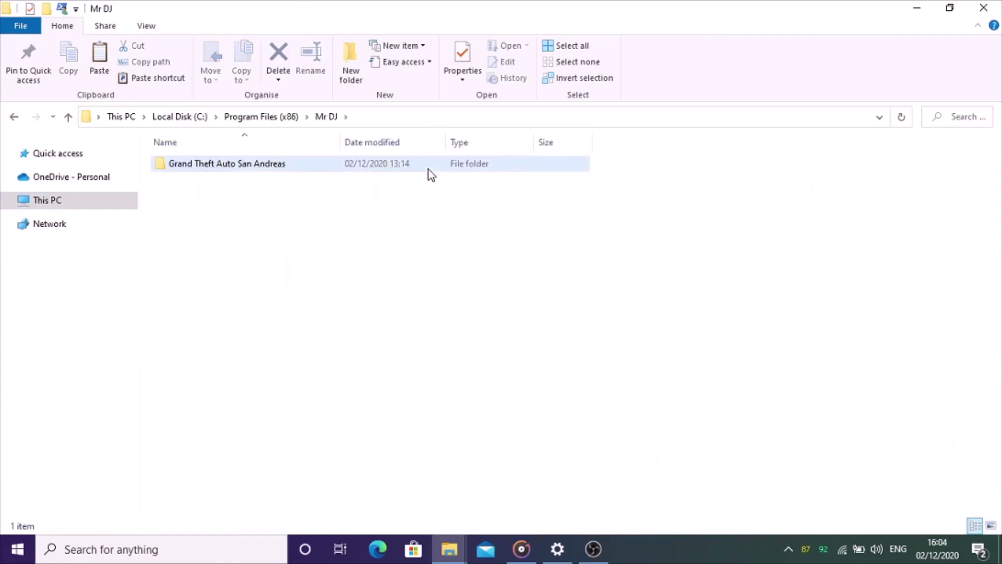
double_click(429, 166)
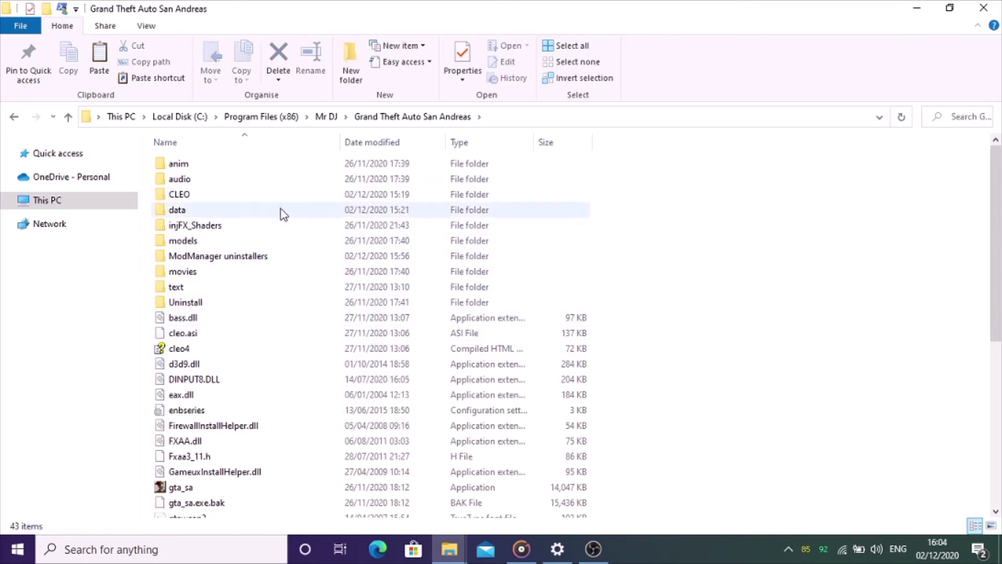
double_click(261, 209)
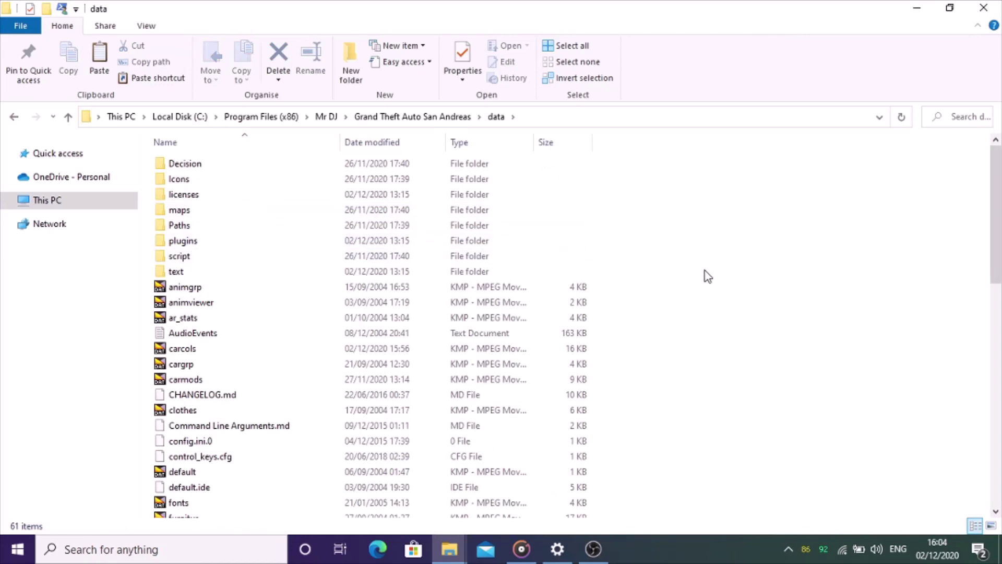
key("ctrl+v")
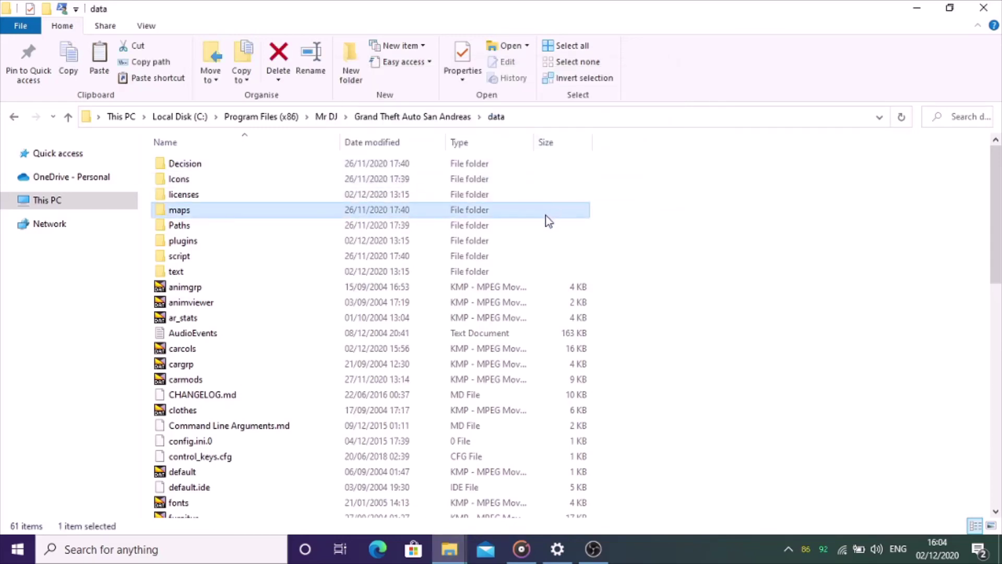
- Examine the files in the vegas folder inside the game's data\maps folder and return to the Mr DJ folder
double_click(510, 210)
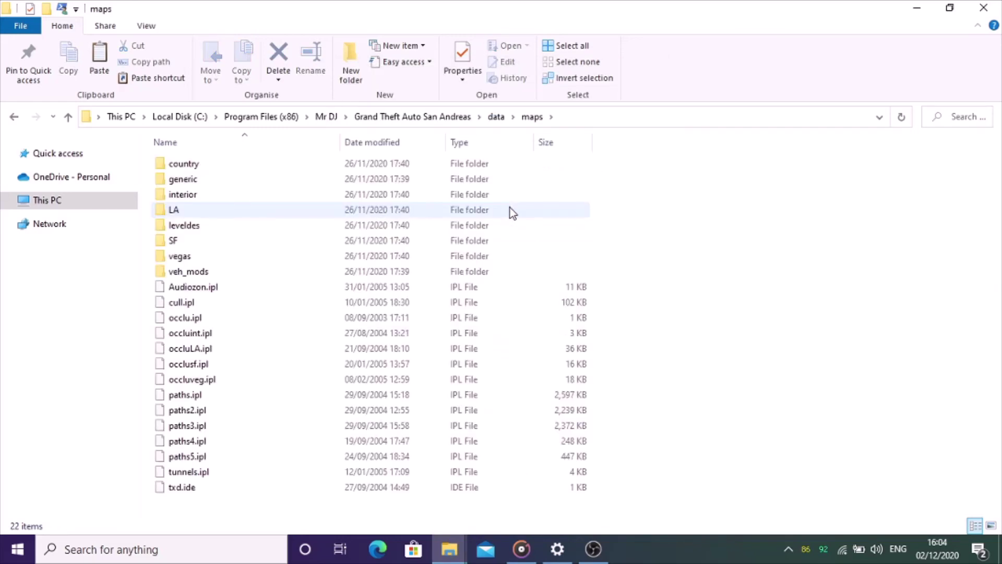
double_click(383, 261)
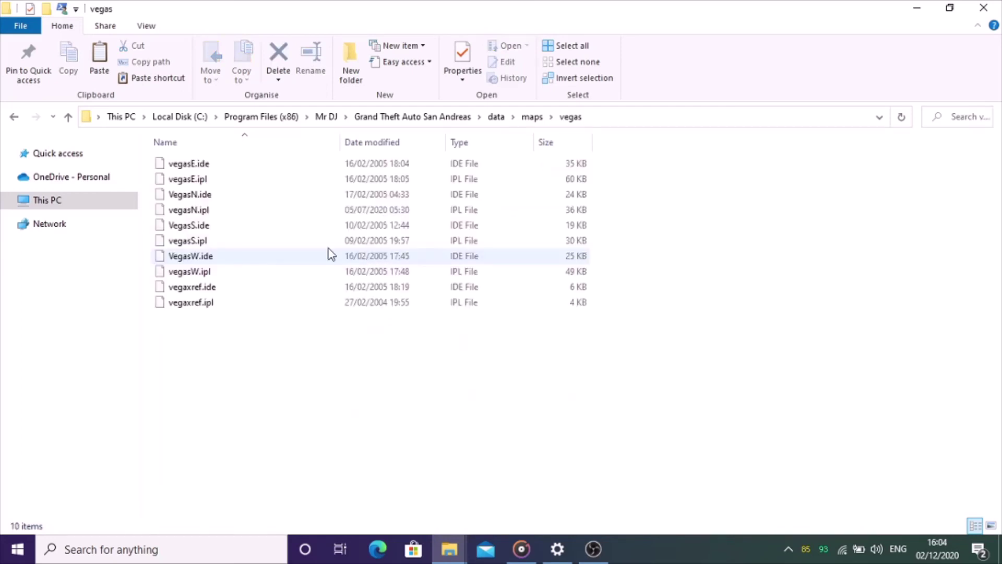
left_click(21, 118)
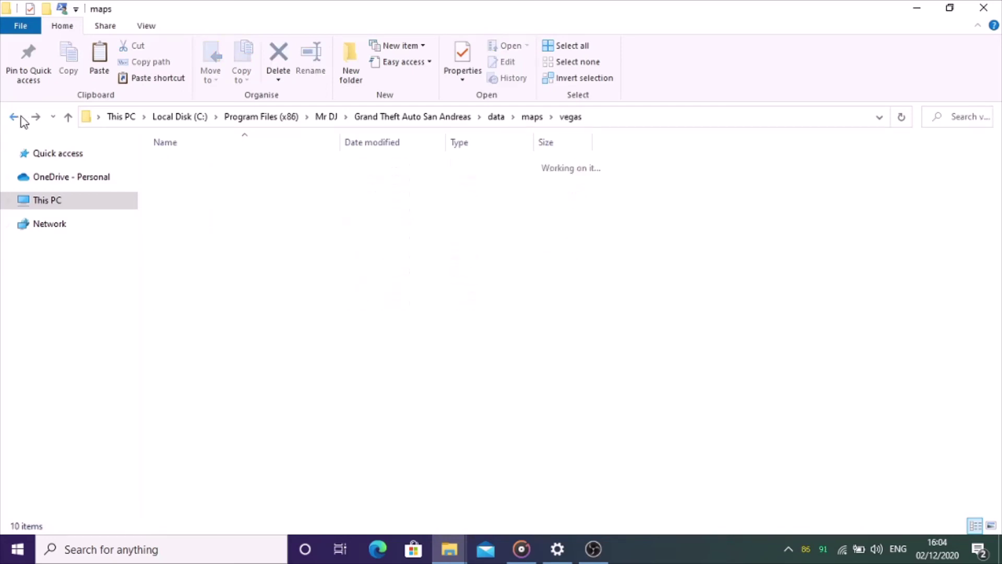
left_click(21, 118)
left_click(21, 117)
left_click(21, 118)
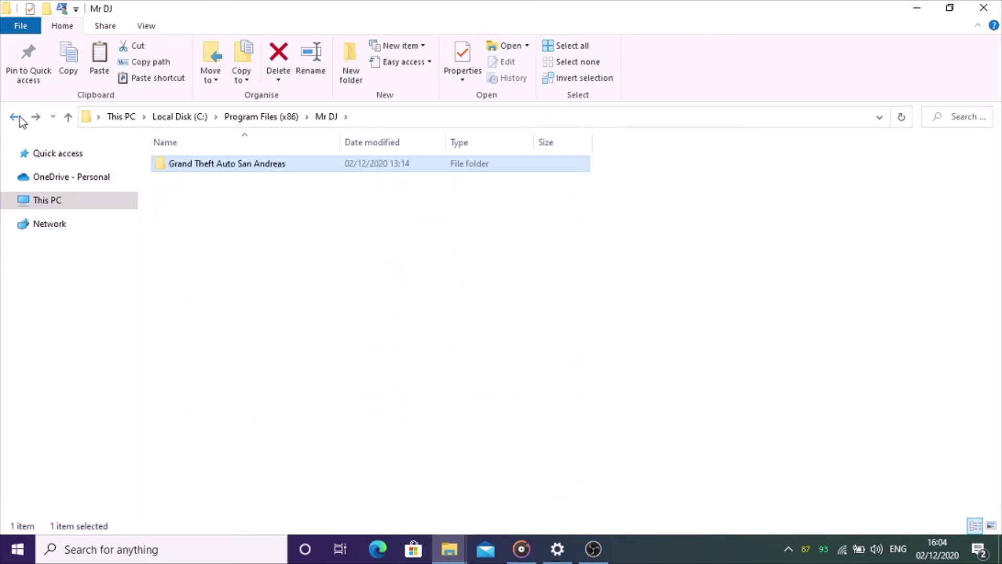